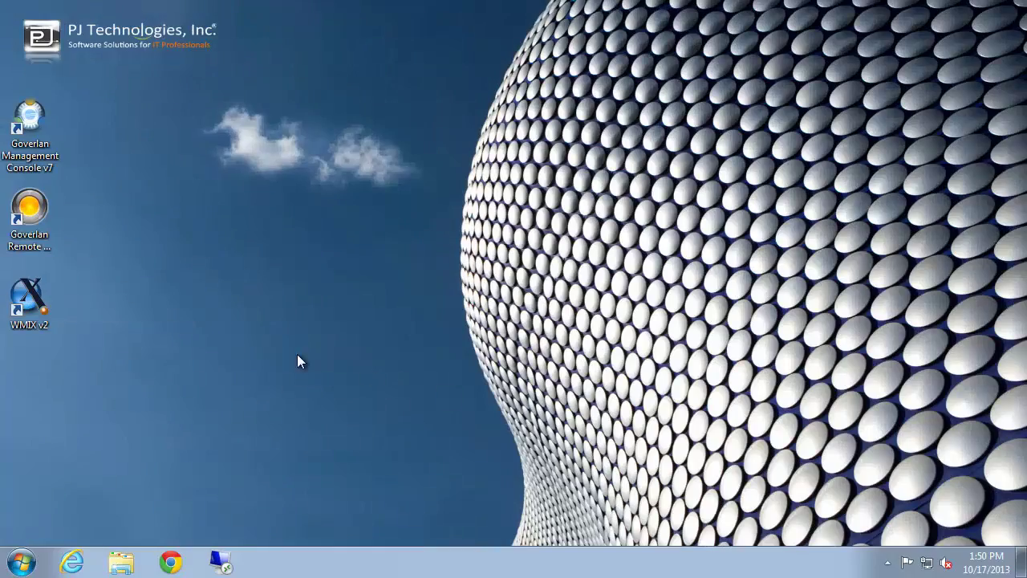
Launch Goverlan Remote Control, connect to the machine pjlab-7x86-1, and show the session in full screen
double_click(18, 221)
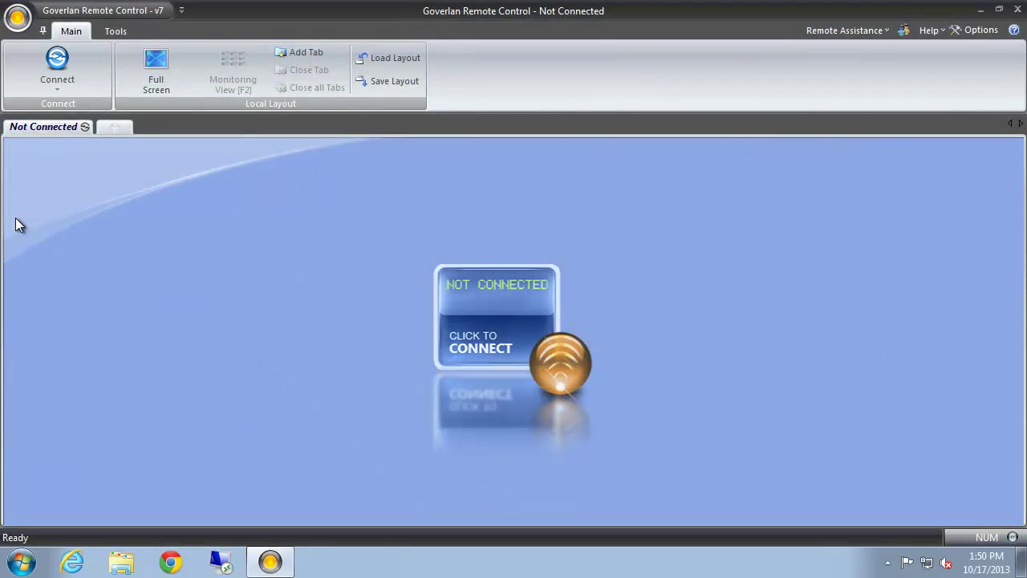
left_click(458, 314)
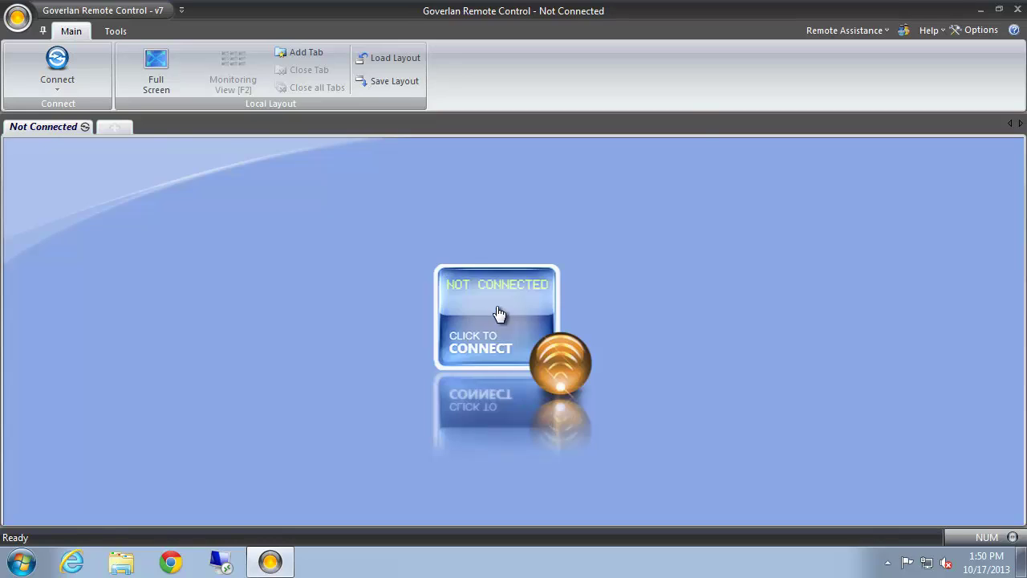
type("pjlab")
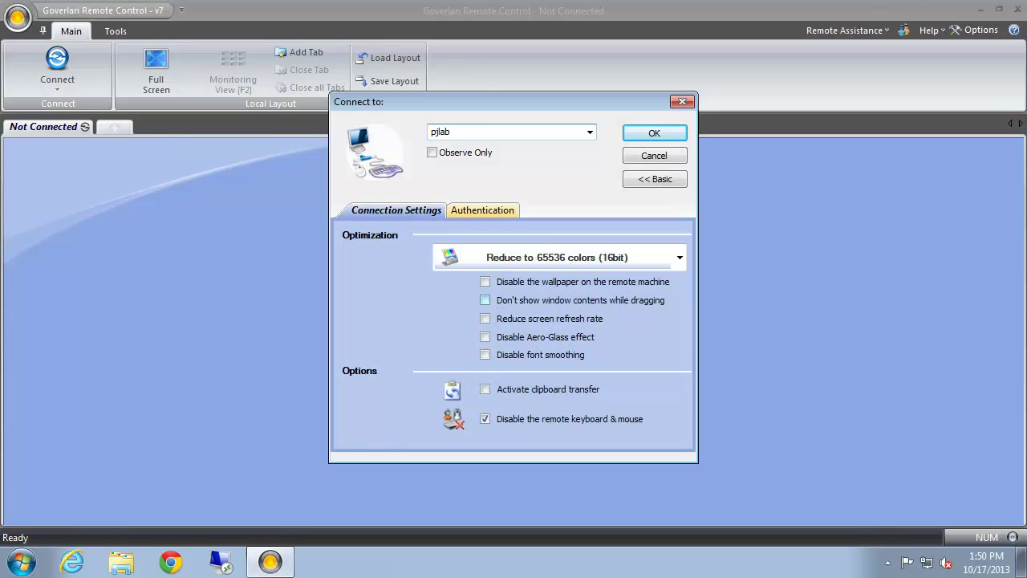
type("-7x86-1")
left_click(648, 134)
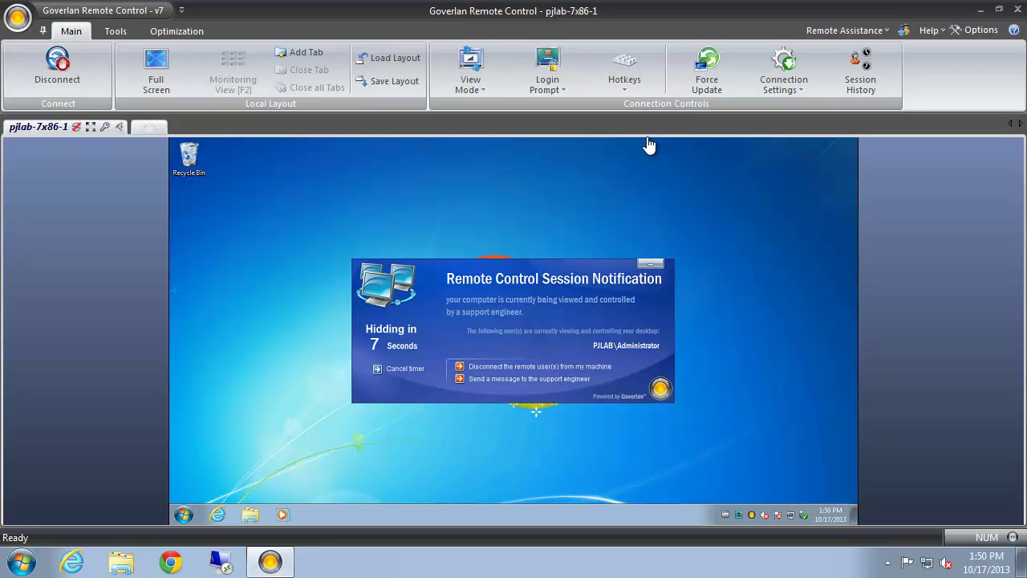
left_click(156, 69)
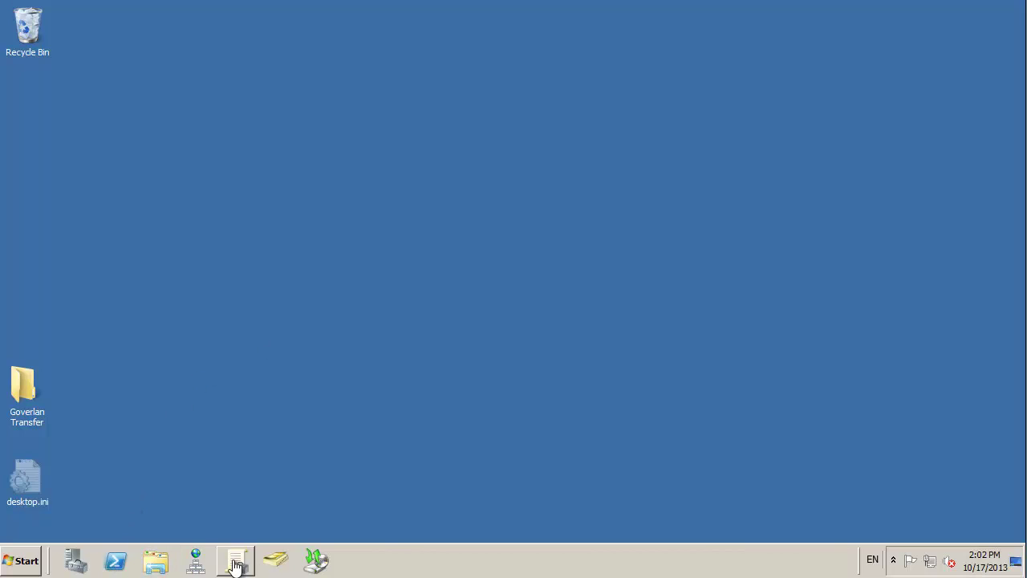
Open Group Policy Management and expand the pjlab.corp.pjtec.com domain down to the Workstations unit under Production
left_click(235, 563)
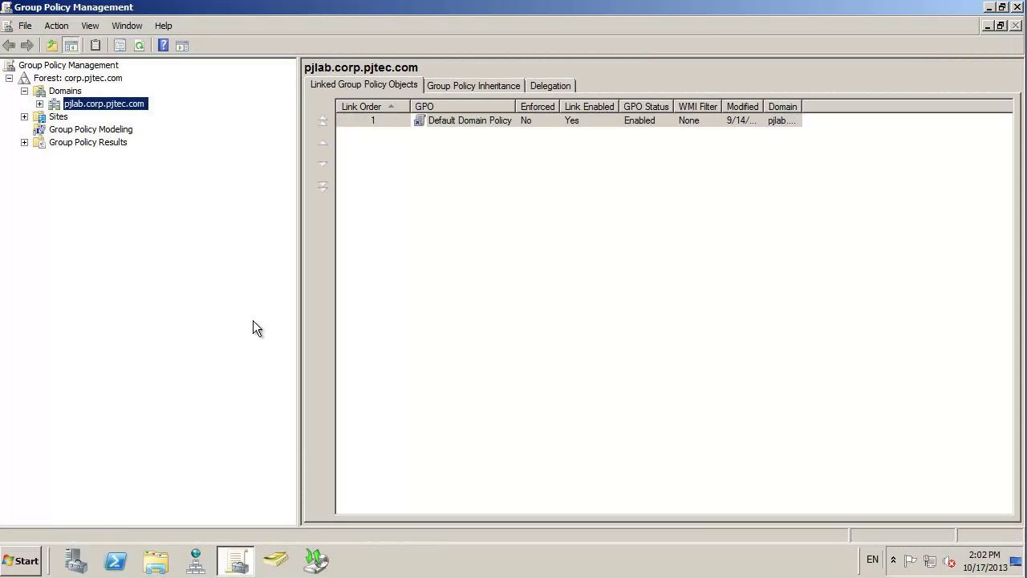
left_click(41, 104)
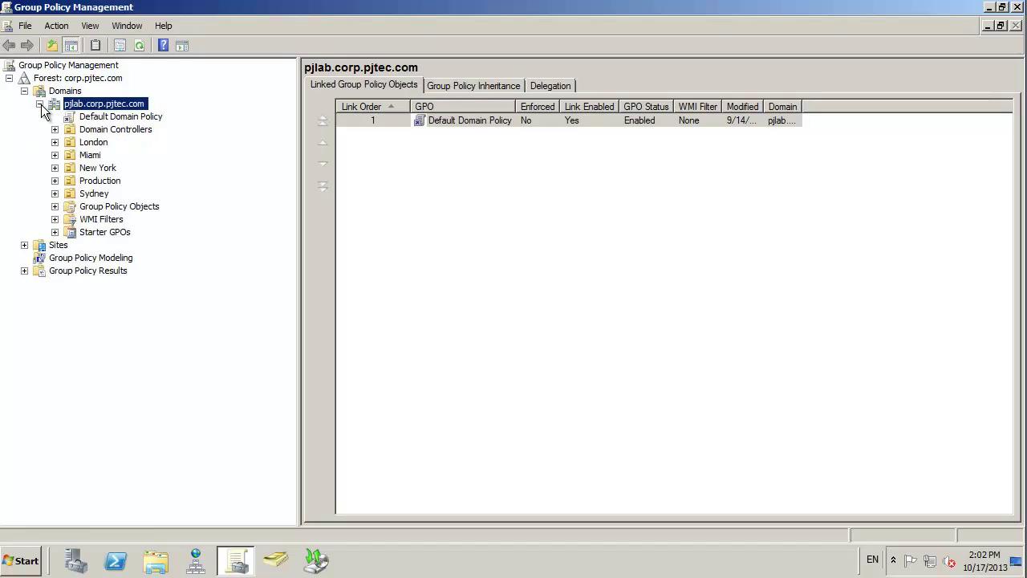
left_click(55, 181)
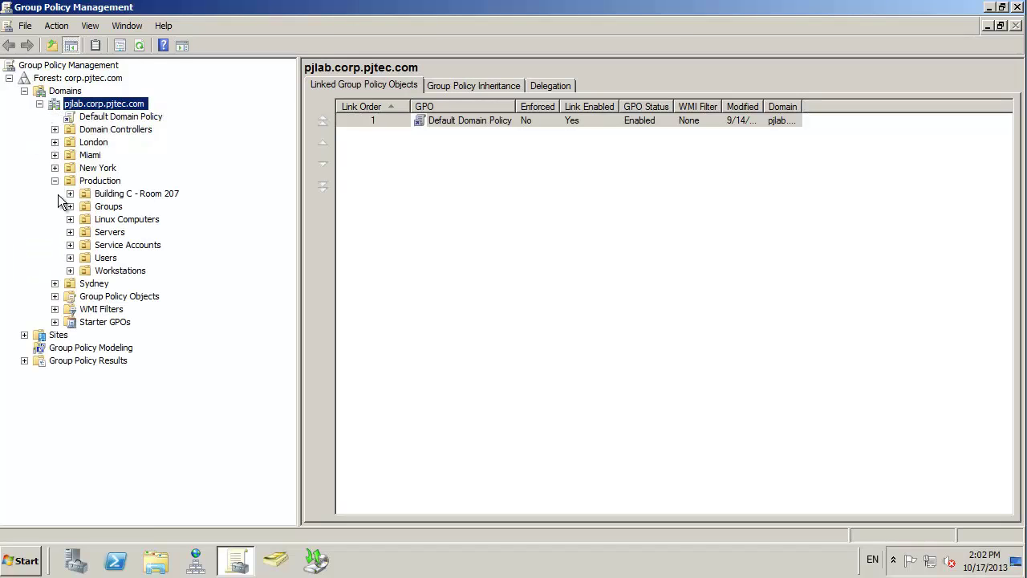
left_click(70, 271)
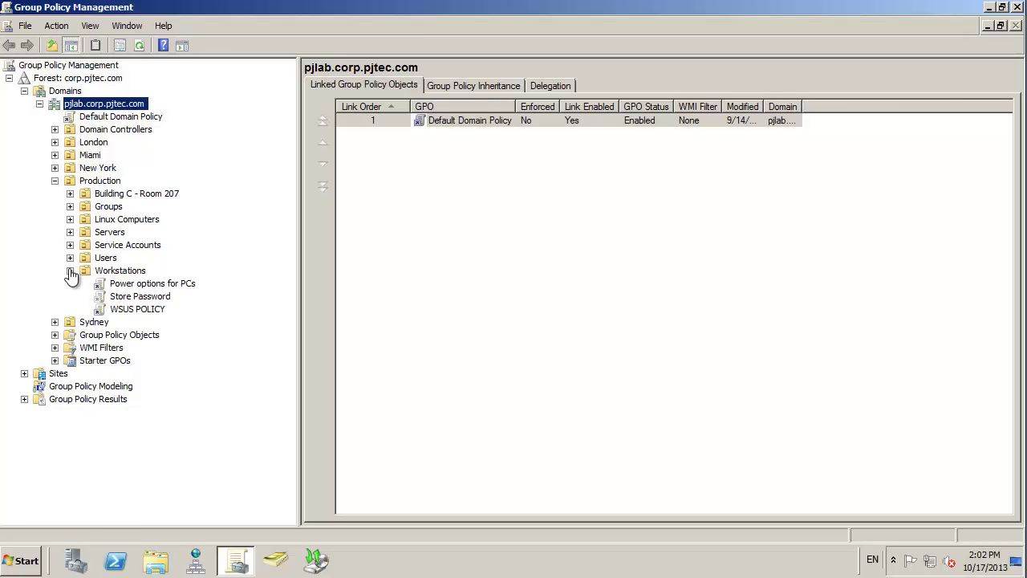
Create a GPO named "Goverlan Agent Settings" linked to the Workstations organizational unit
right_click(93, 273)
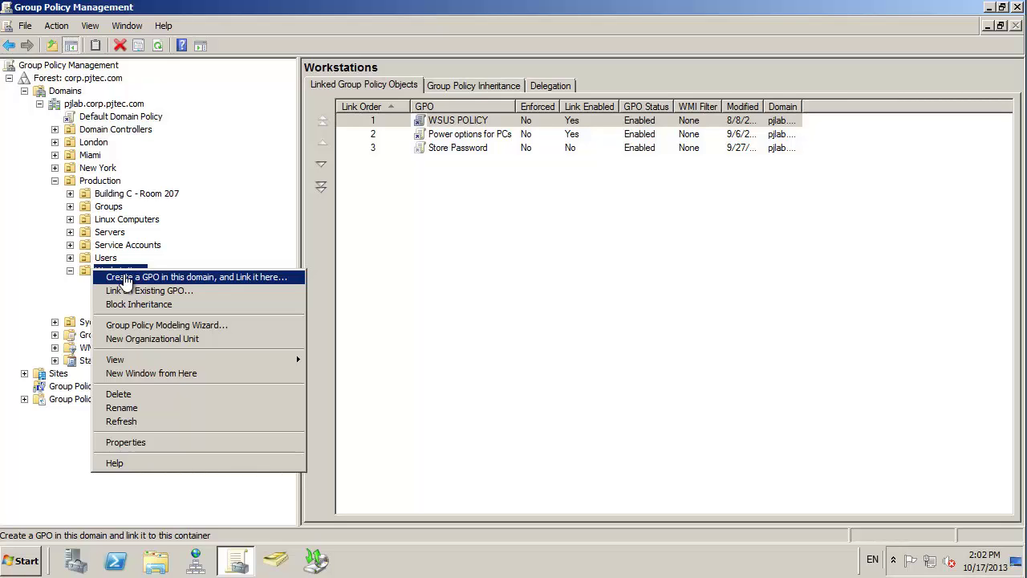
left_click(124, 278)
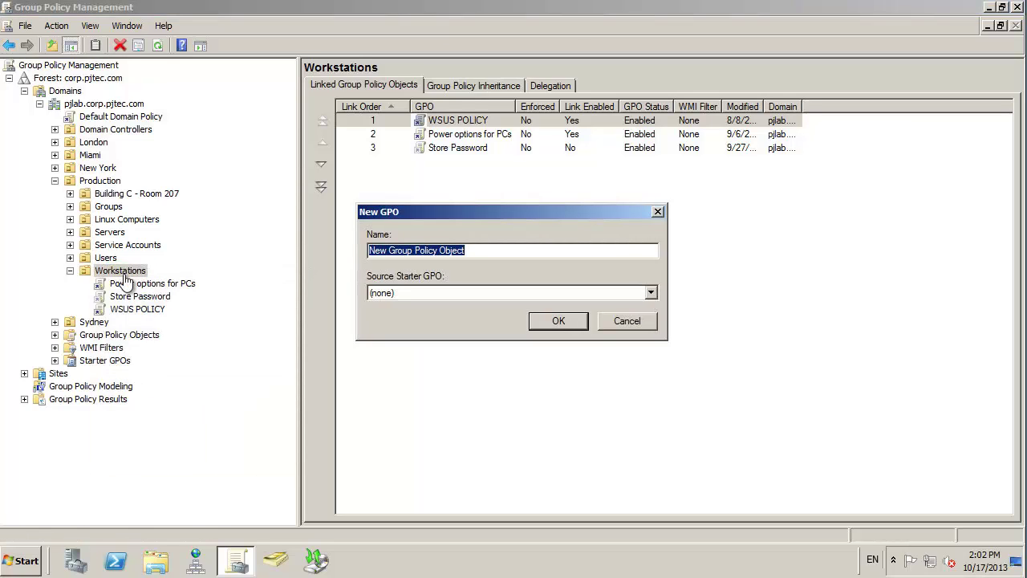
key("BackSpace")
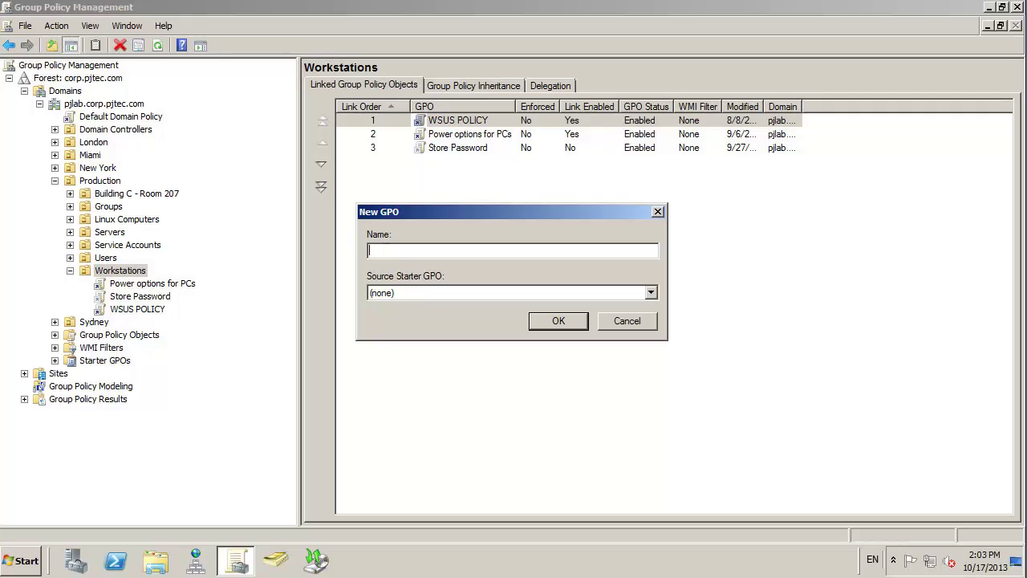
type("Goverlan Agent Settings")
left_click(557, 321)
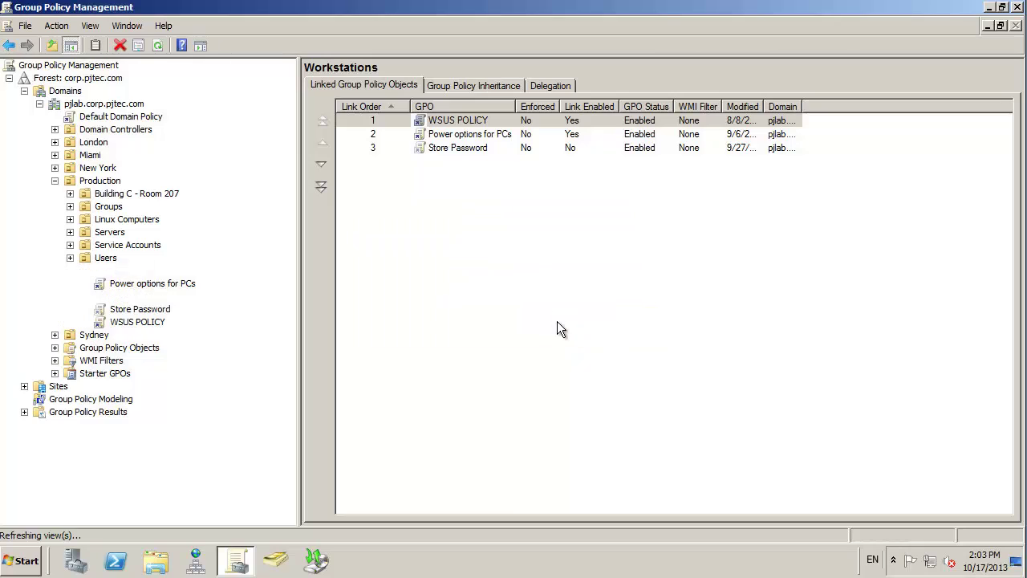
Open the Goverlan Agent Settings GPO for editing and enlarge the editor window
right_click(183, 285)
left_click(208, 295)
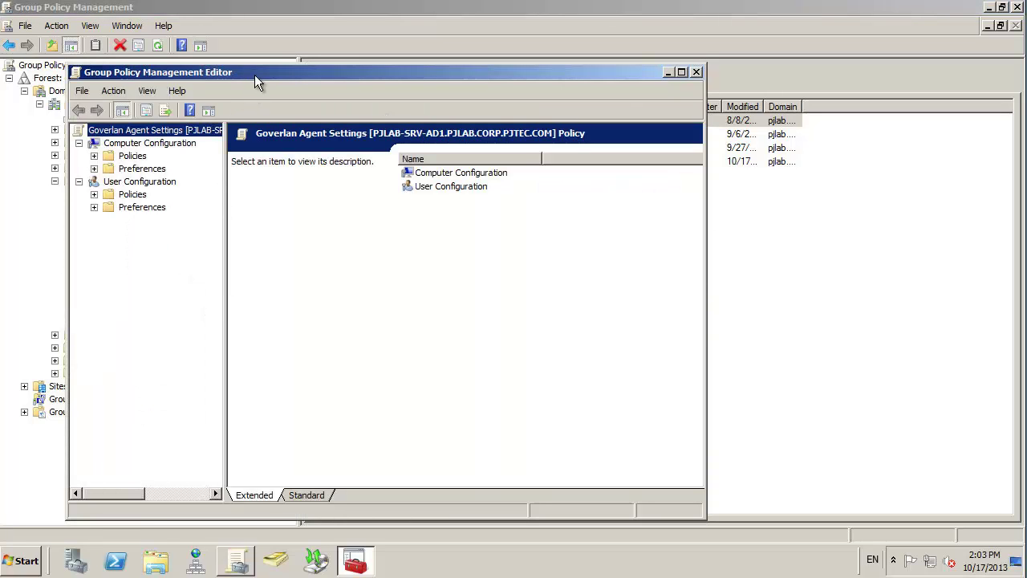
left_click_drag(257, 74, 215, 32)
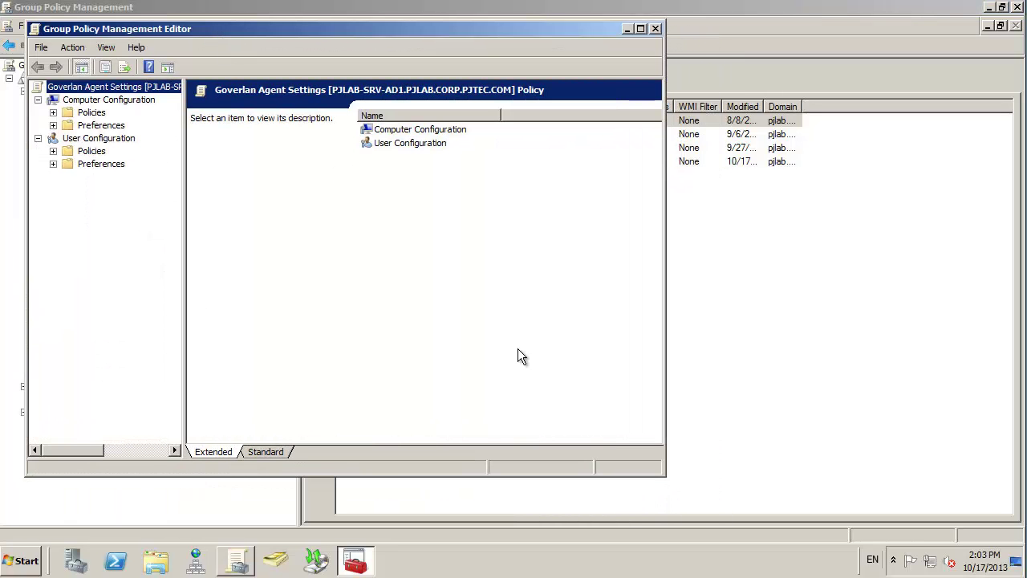
left_click_drag(660, 474, 951, 536)
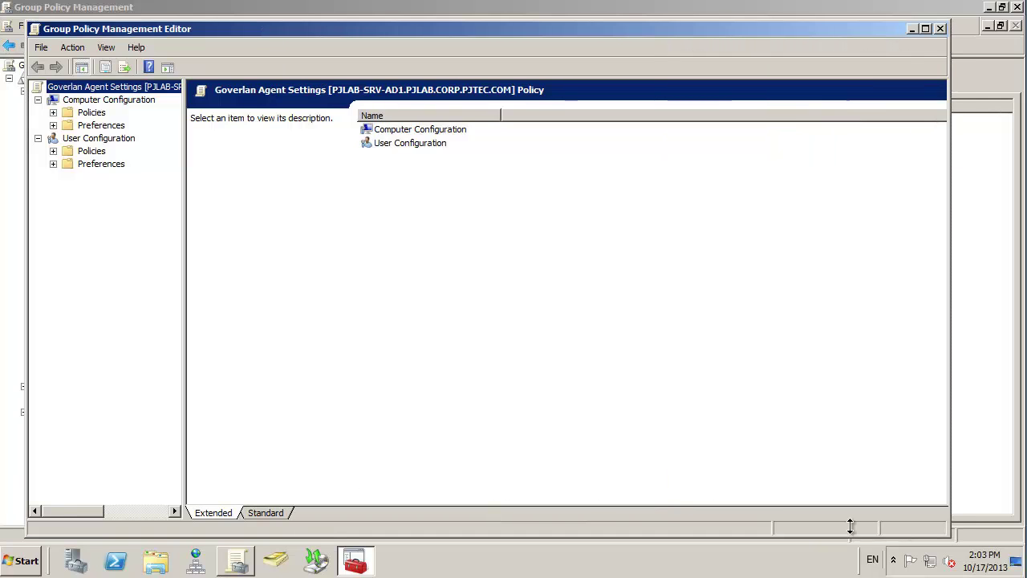
Show the User Interface Customization settings of Goverlan Universal Settings in the Computer Configuration administrative templates
double_click(92, 114)
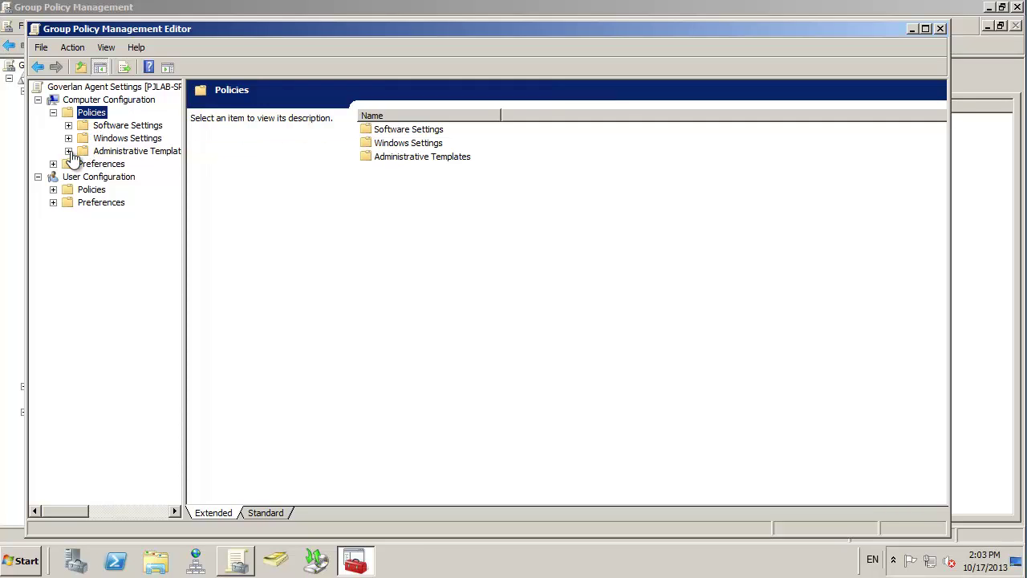
left_click(68, 151)
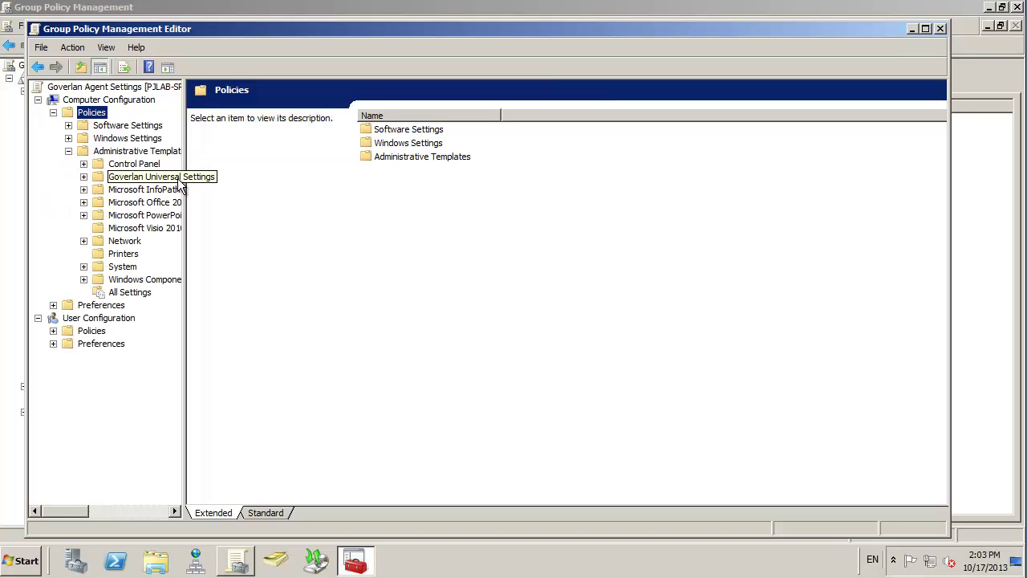
left_click_drag(185, 174, 345, 182)
left_click(84, 177)
left_click(157, 240)
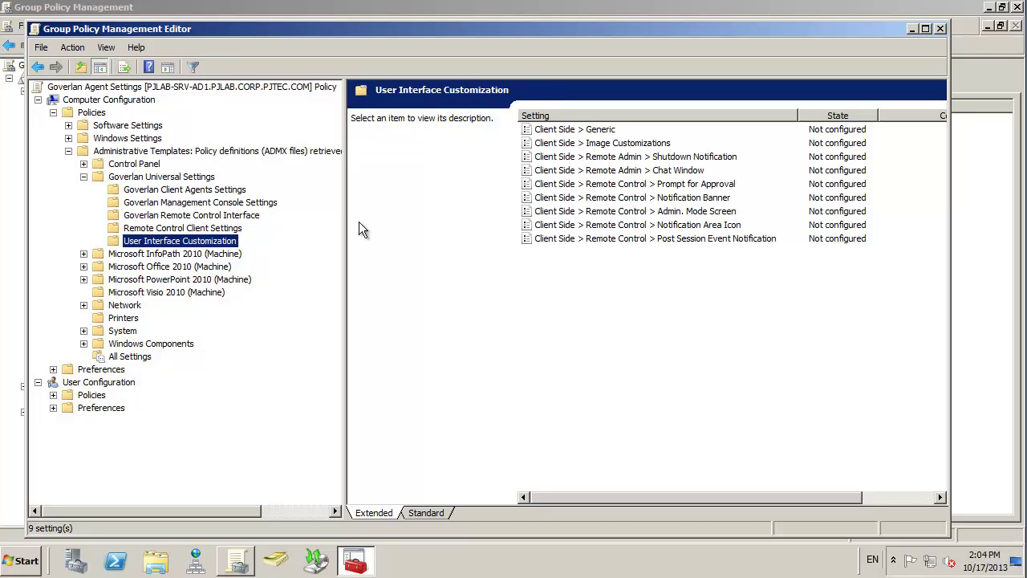
Review the text options of the Client Side > Generic setting by temporarily enabling it, return it to Not Configured and close it
double_click(568, 132)
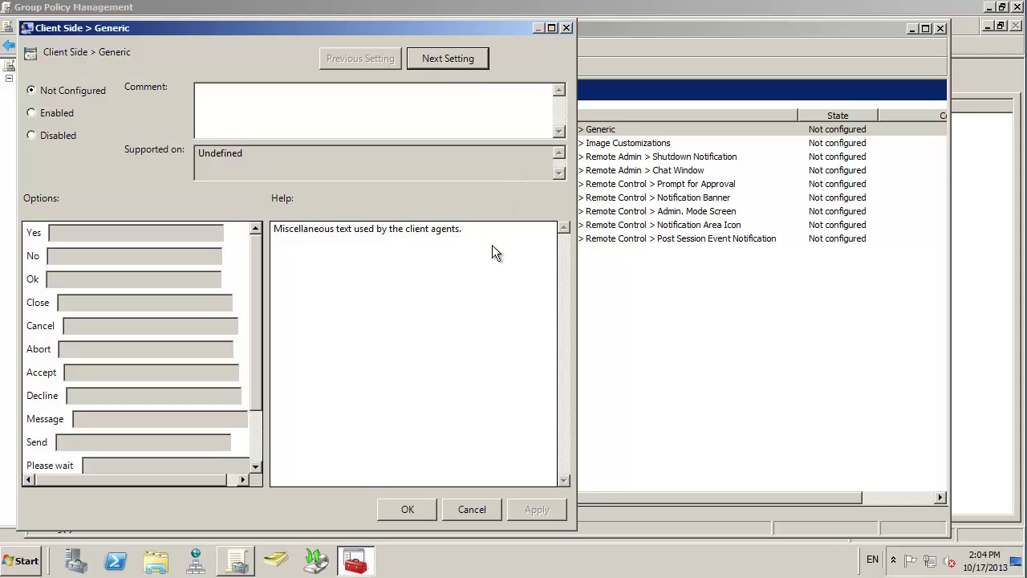
left_click_drag(255, 276, 252, 337)
scroll(265, 256, "up", 3)
left_click_drag(257, 255, 238, 354)
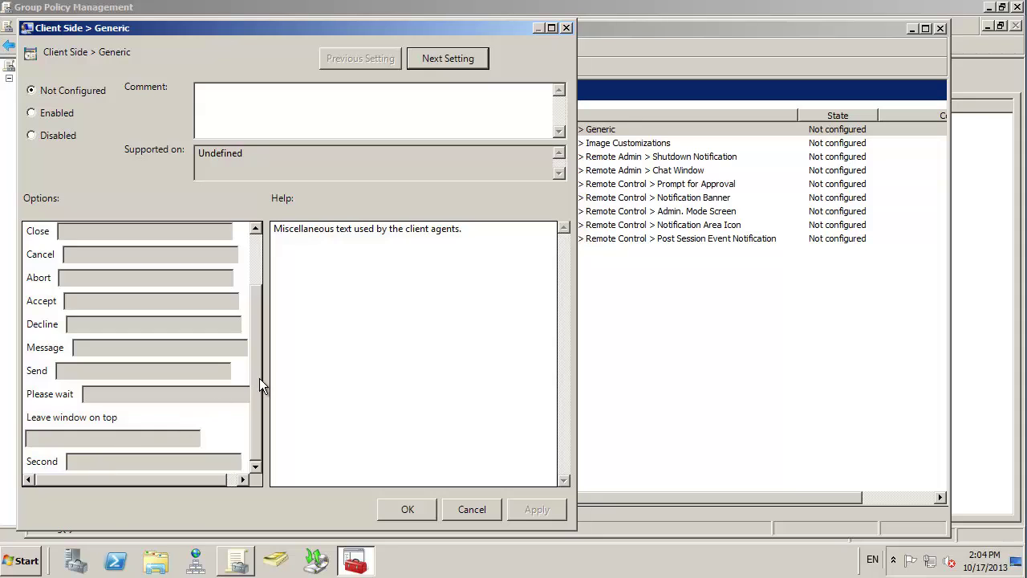
left_click_drag(257, 373, 271, 244)
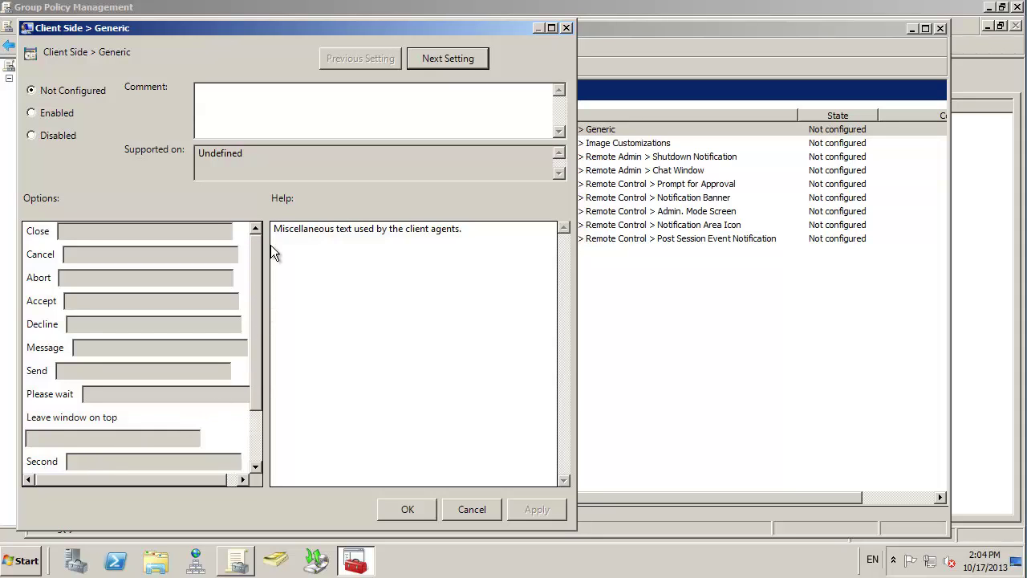
left_click(53, 114)
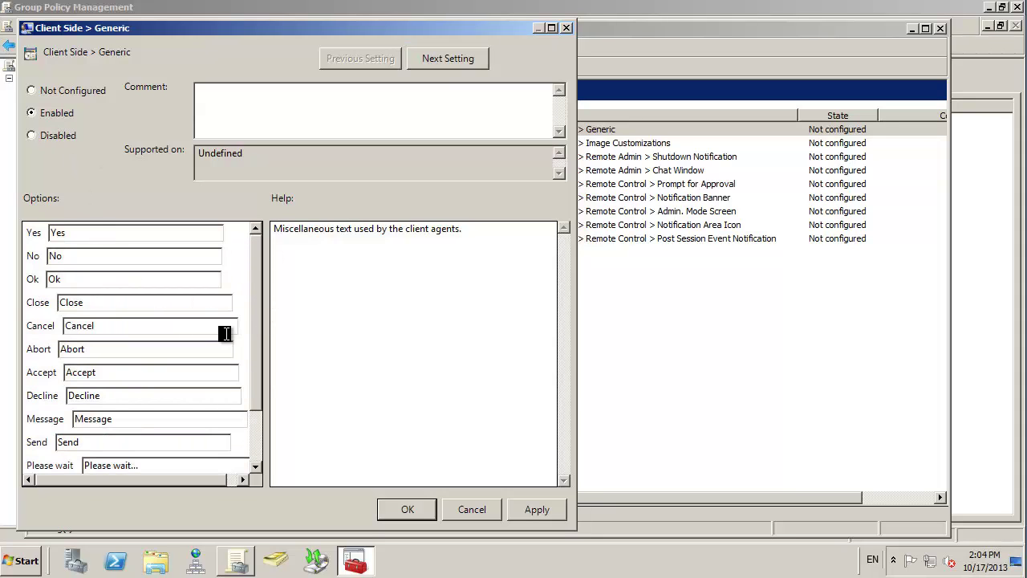
left_click_drag(257, 299, 250, 385)
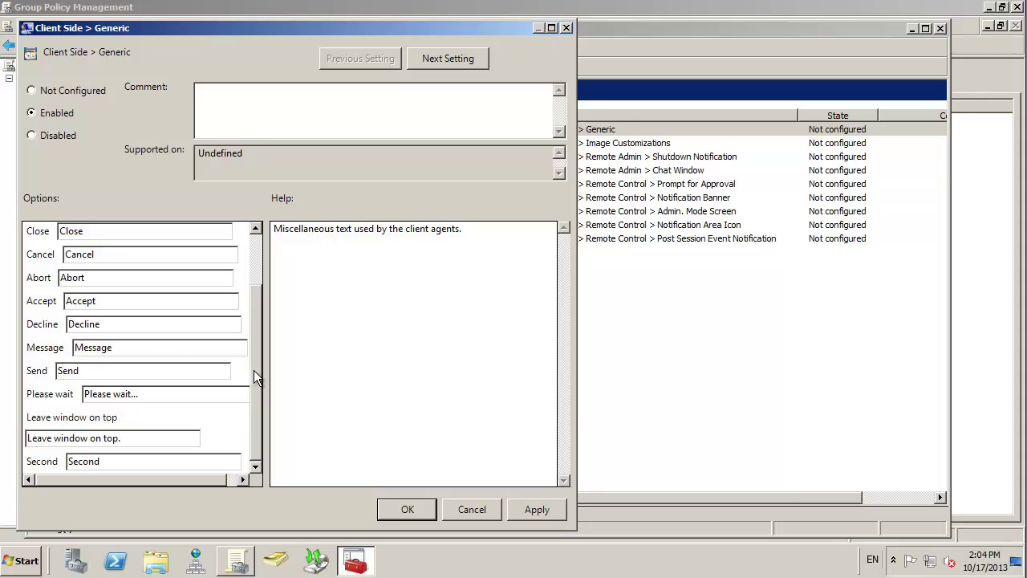
left_click_drag(254, 369, 253, 297)
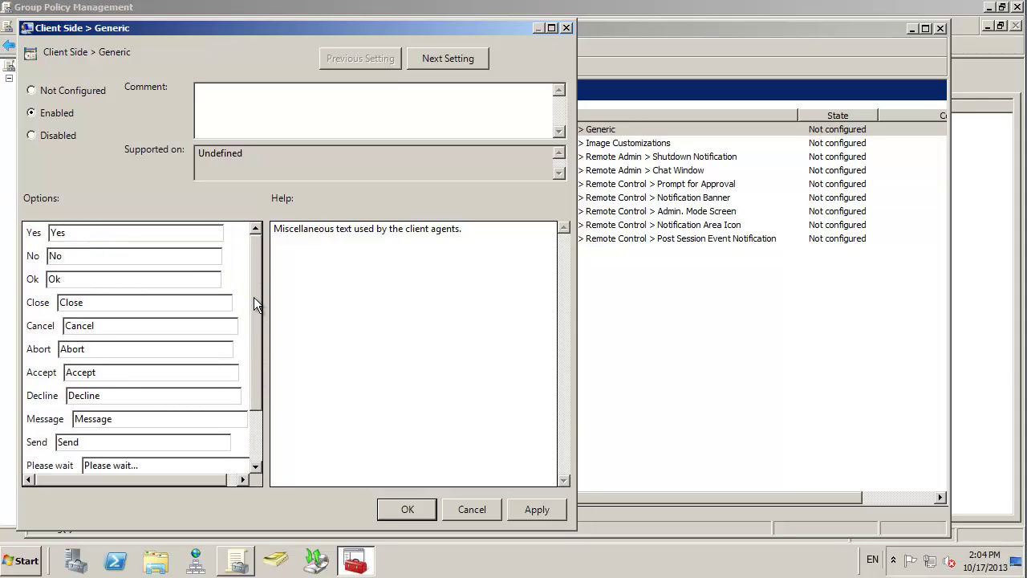
left_click(74, 92)
left_click(567, 29)
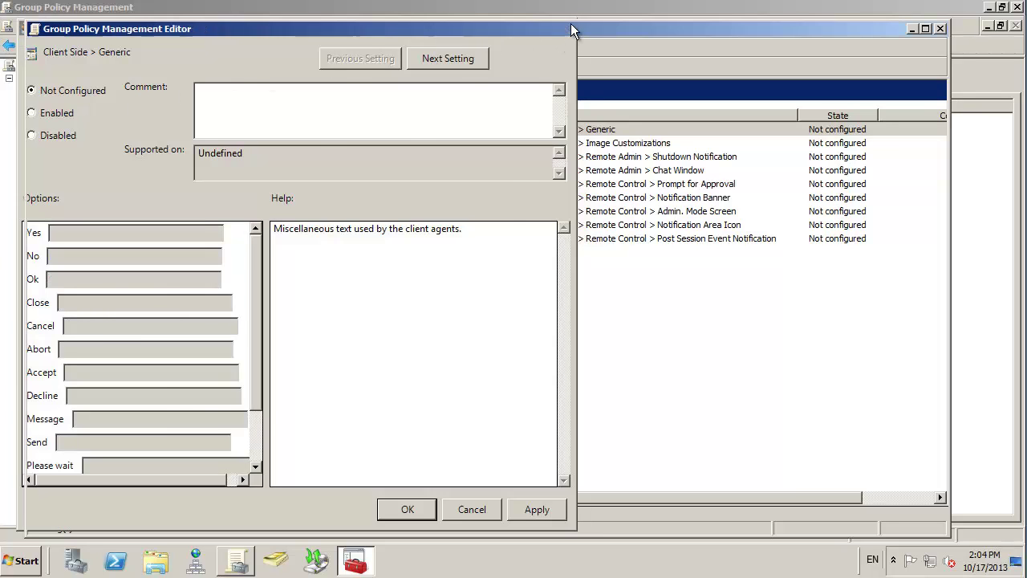
Open the Client Side > Remote Control > Notification Banner setting, enable it, and go to its Sub Title text
double_click(583, 200)
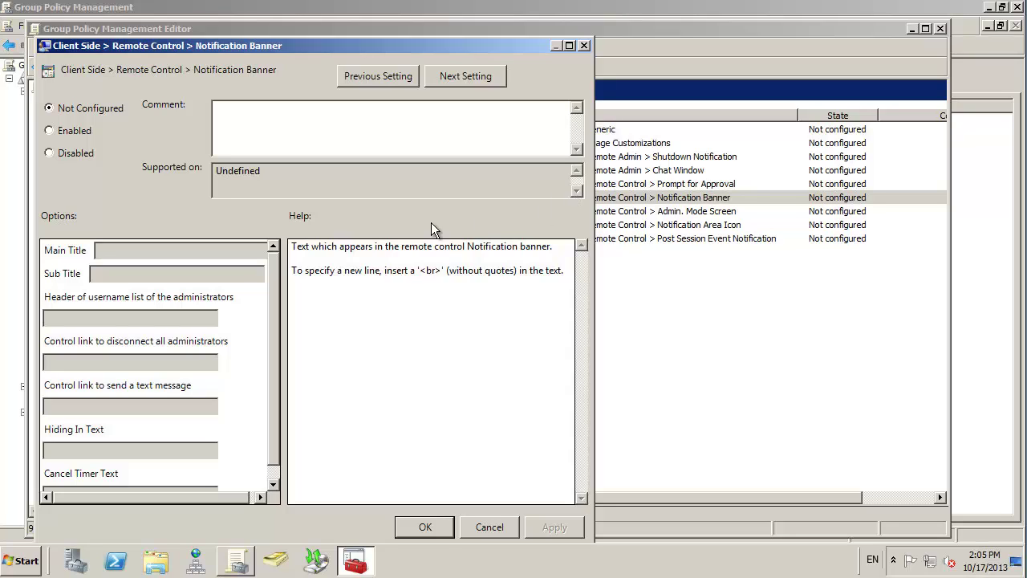
left_click(53, 130)
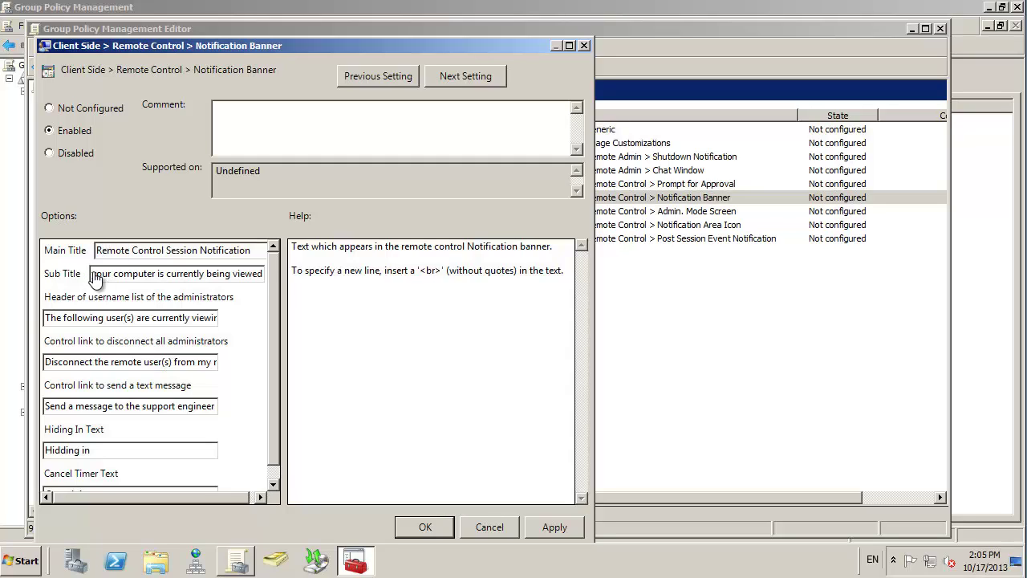
left_click_drag(93, 274, 342, 293)
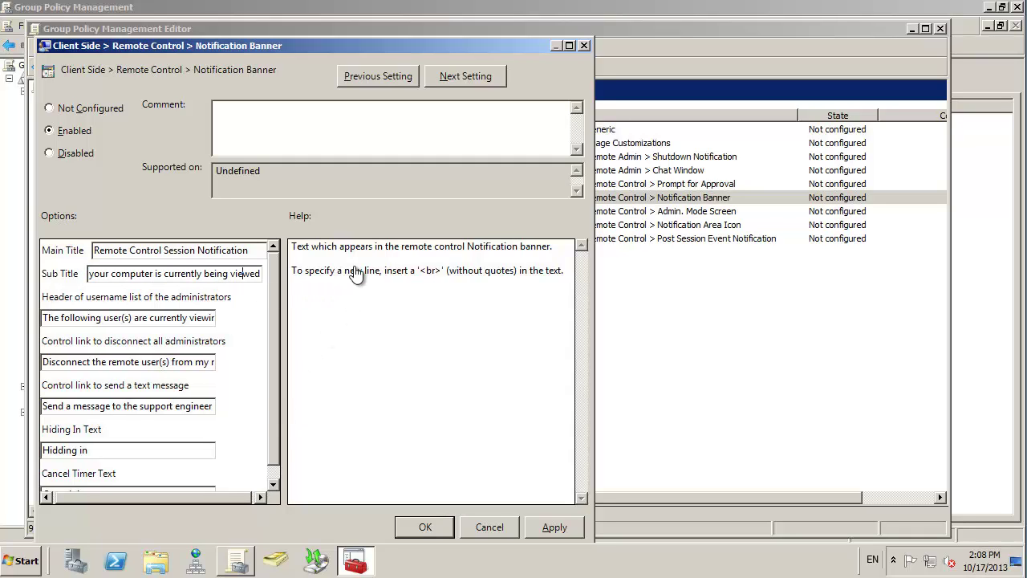
Remove the words "viewed and" from the notification banner's Sub Title so it reads "being controlled"
key("Right")
key("Right")
key("Right")
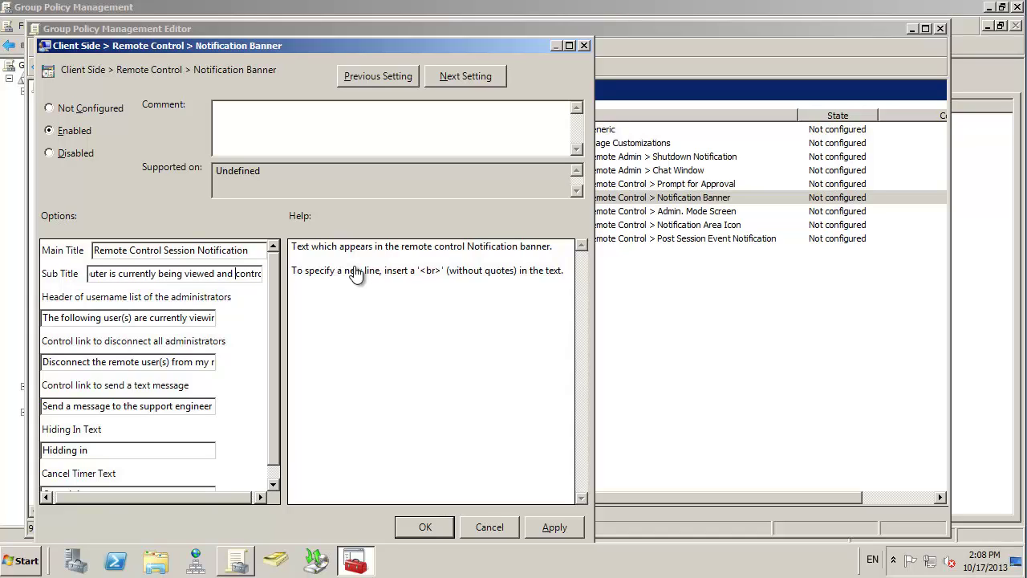
key("ctrl+shift+Left")
key("ctrl+shift+Left")
key("ctrl+shift+Left")
key("ctrl+shift+Right")
key("Delete")
Reword the end of the banner's Sub Title to "by an ACME support engineer."
key("End")
type(".")
key("ctrl+Left")
key("ctrl+Left")
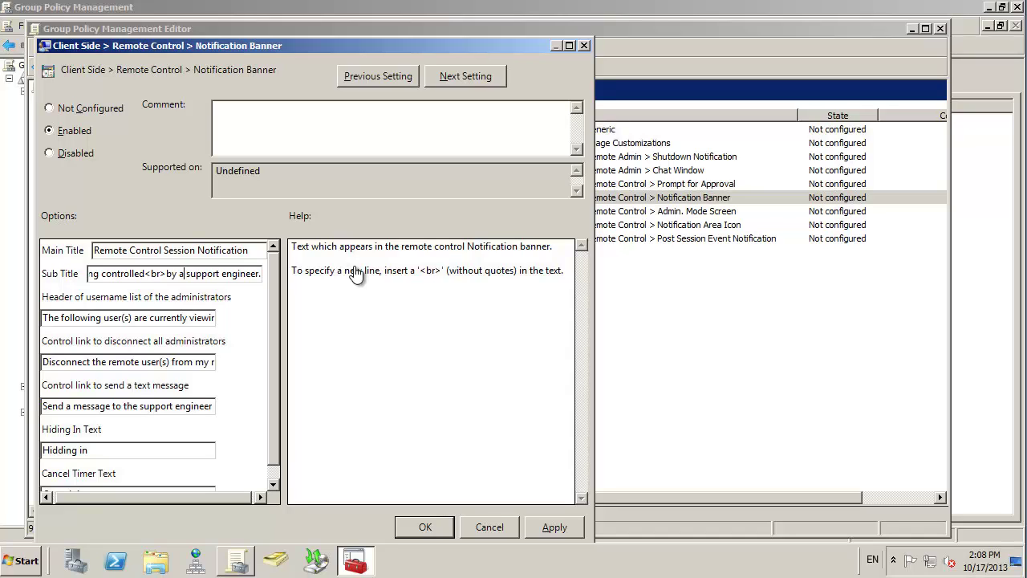
type("n ACME")
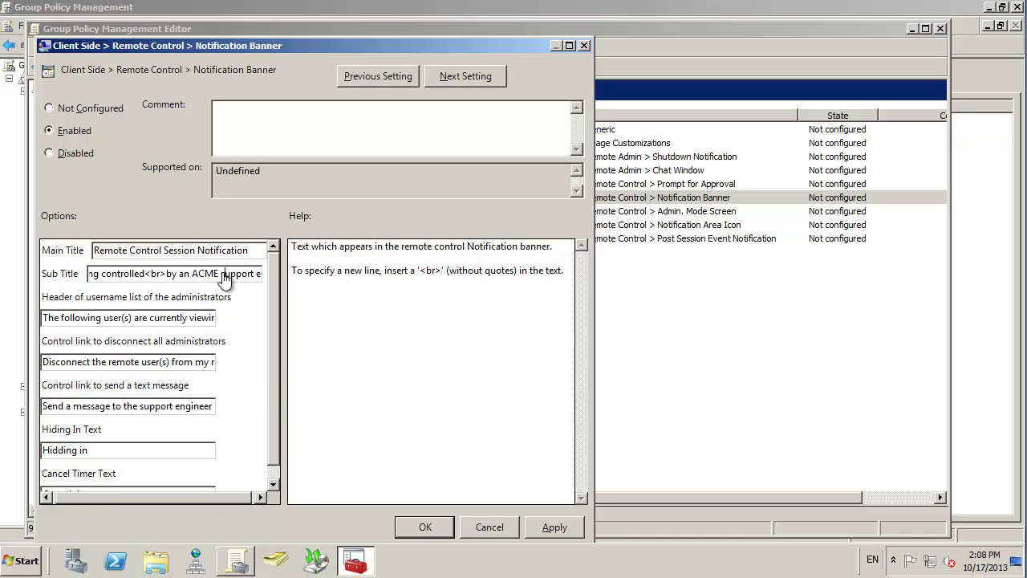
key("End")
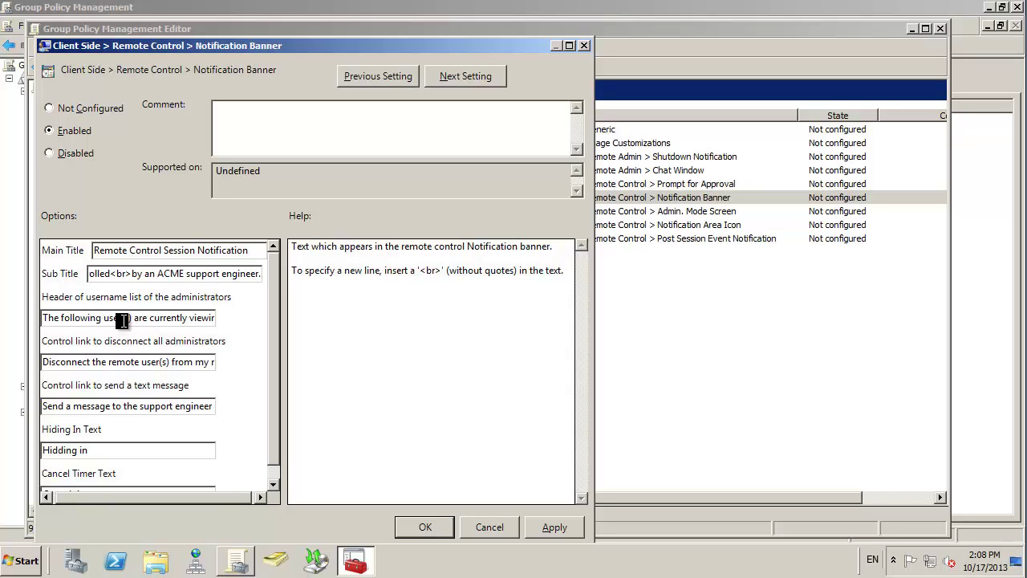
Replace "user(s)" with "ACME engineer" in the header of the administrators' username list
left_click_drag(130, 320, 104, 318)
type("ACME E")
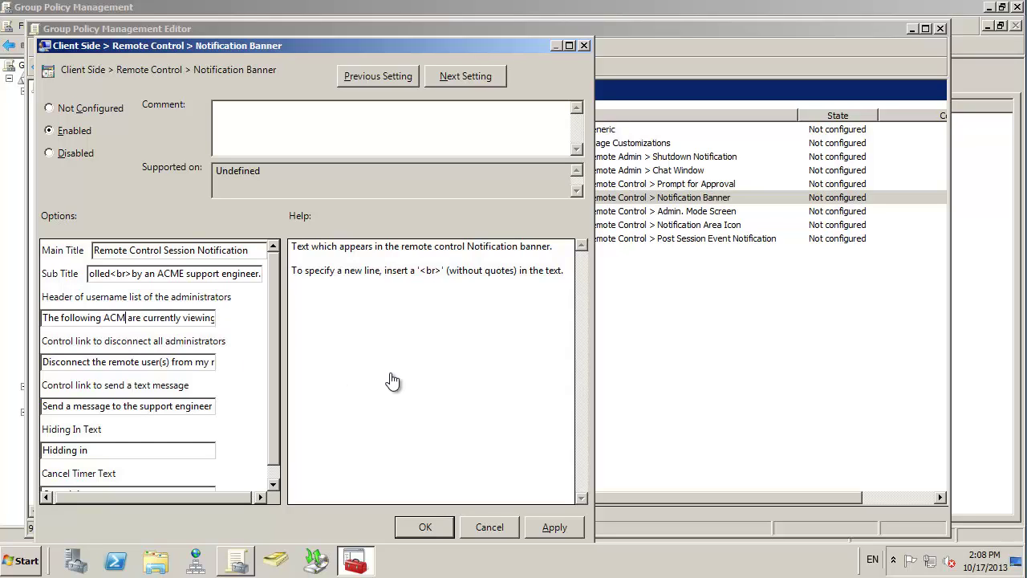
key("BackSpace")
type("engineer")
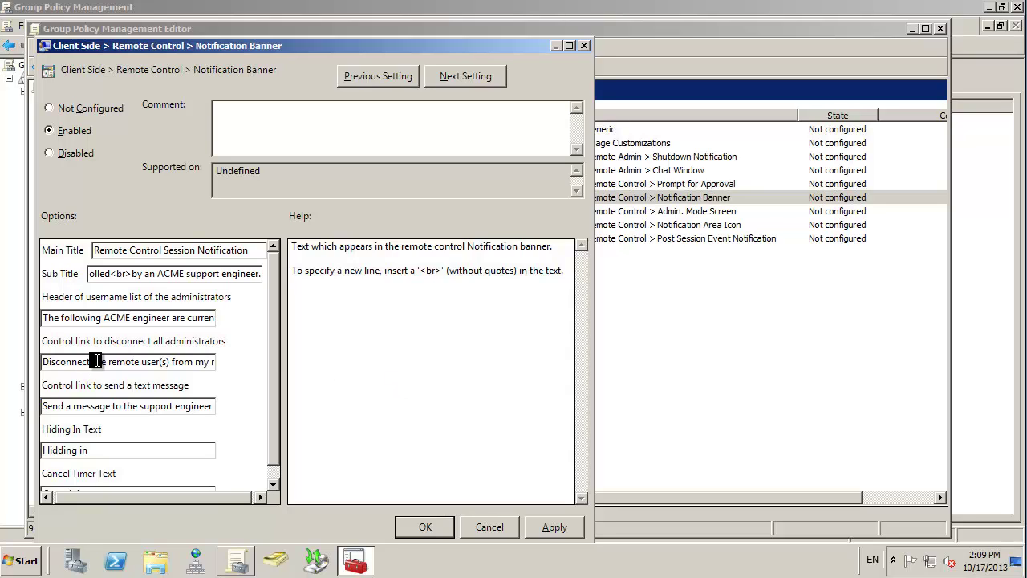
Replace the text of the control link to disconnect all administrators with "Desconecte el ingeniero de me computadora."
left_click_drag(107, 363, 223, 373)
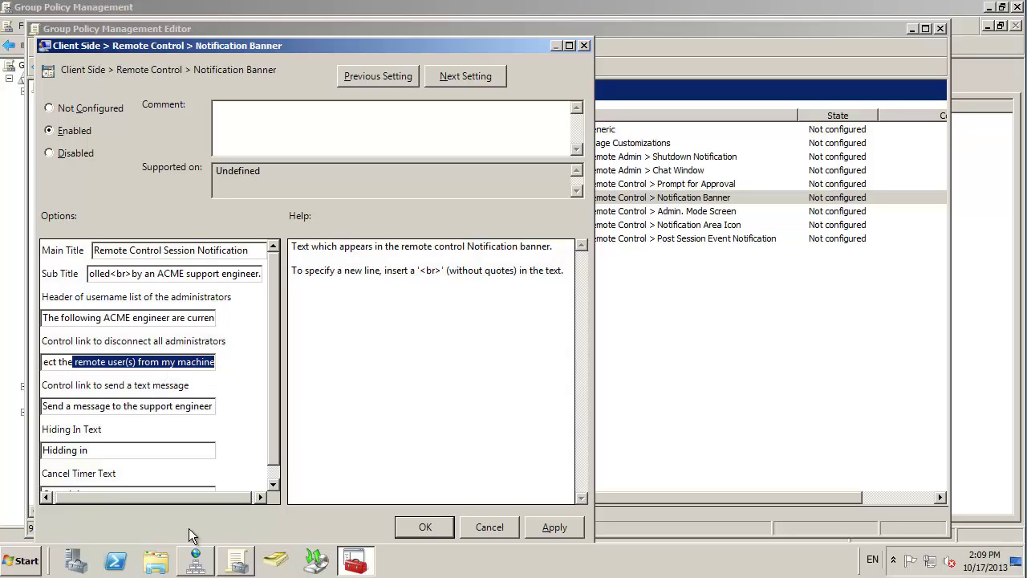
left_click(213, 364)
left_click_drag(214, 364, 15, 362)
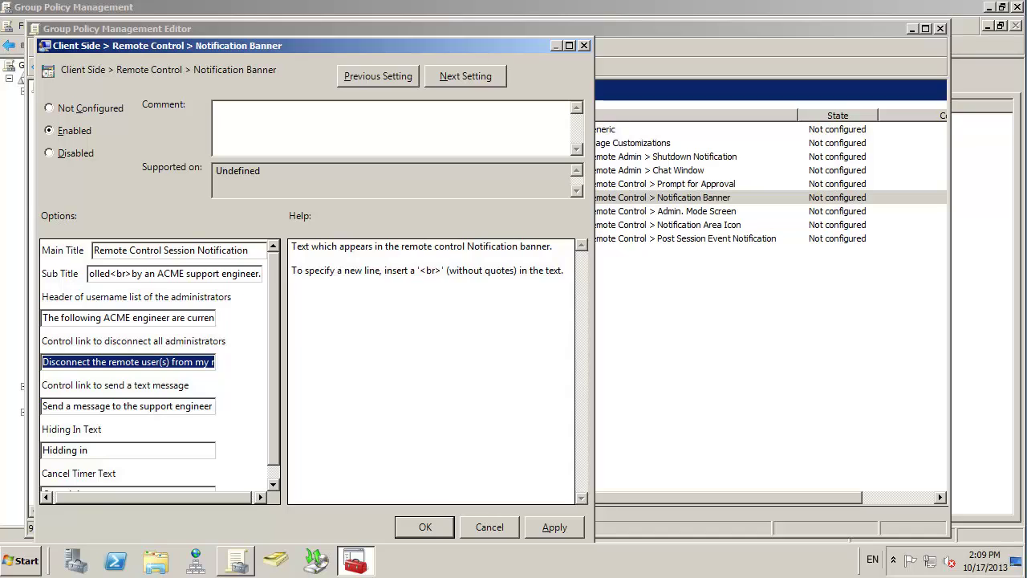
key("Delete")
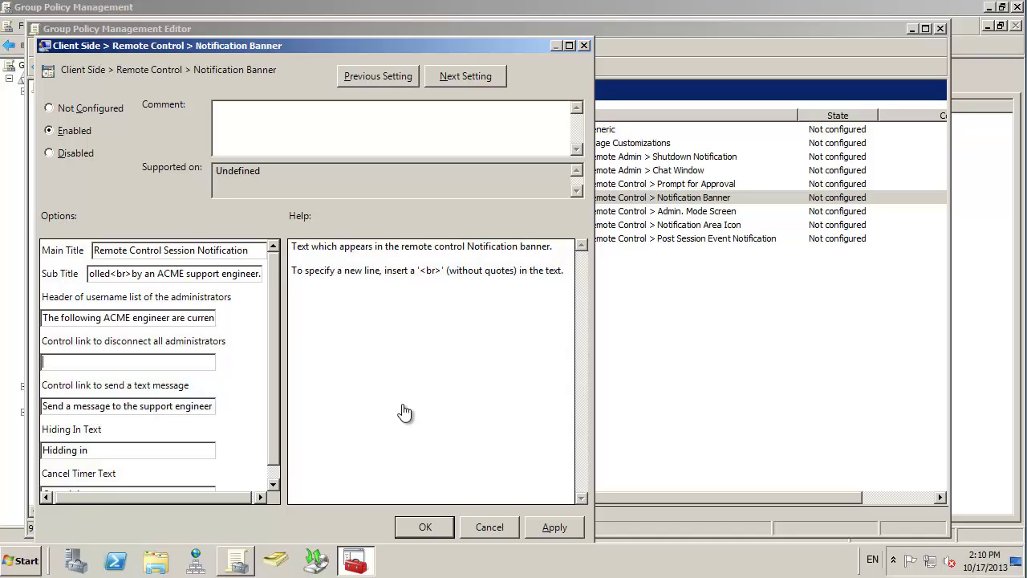
type("Desconecte el ingeniero")
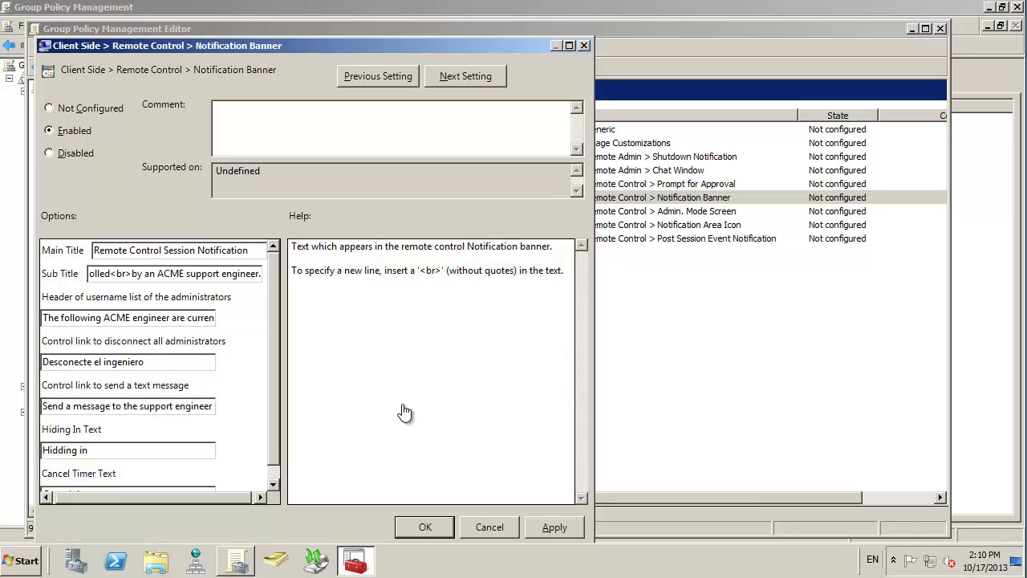
type(" de me computadora")
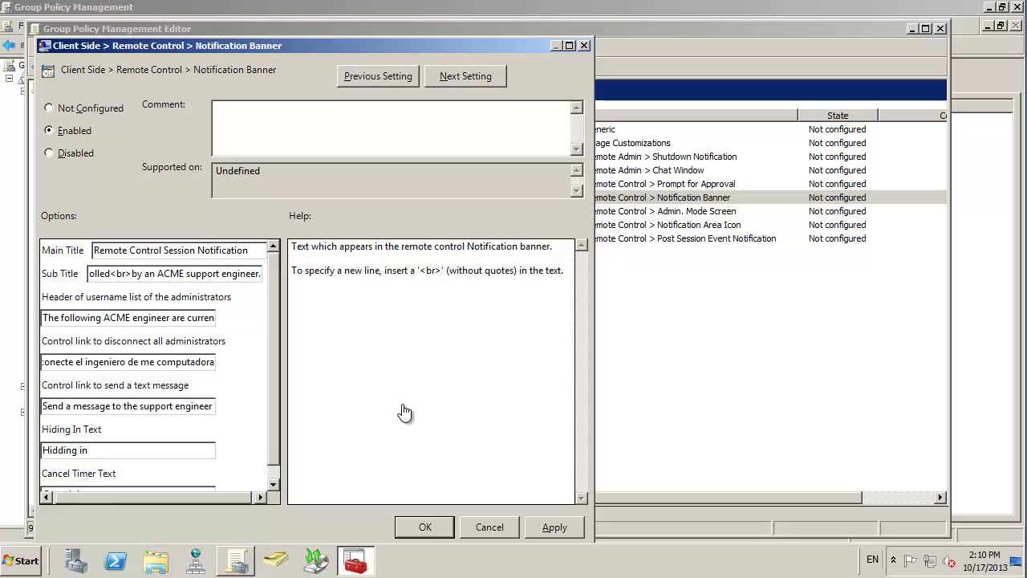
type(".")
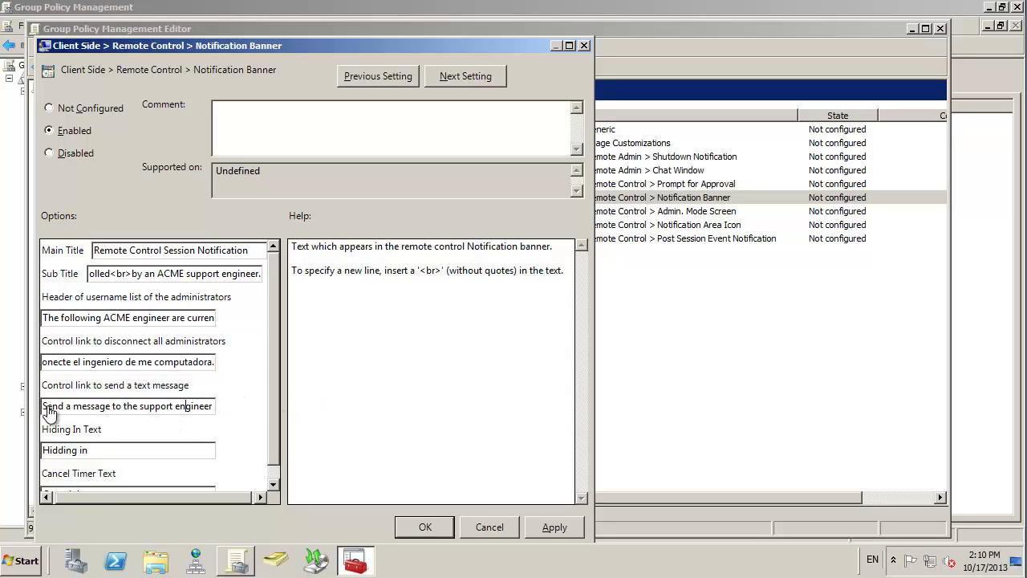
Change the text-message control link to "Begin Chat with ACME support" and save the notification banner setting
left_click_drag(38, 407, 249, 408)
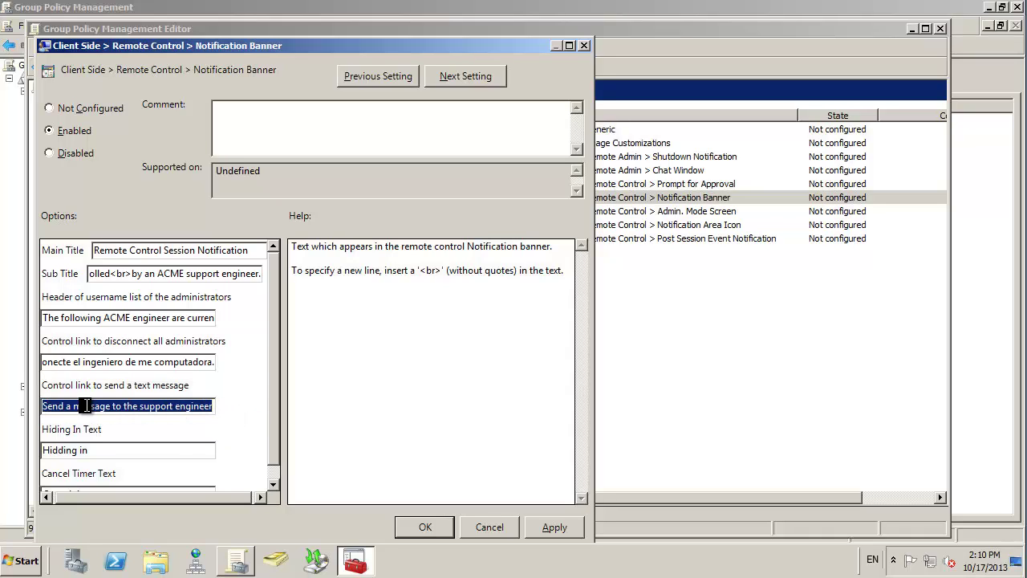
type("Begin Cha")
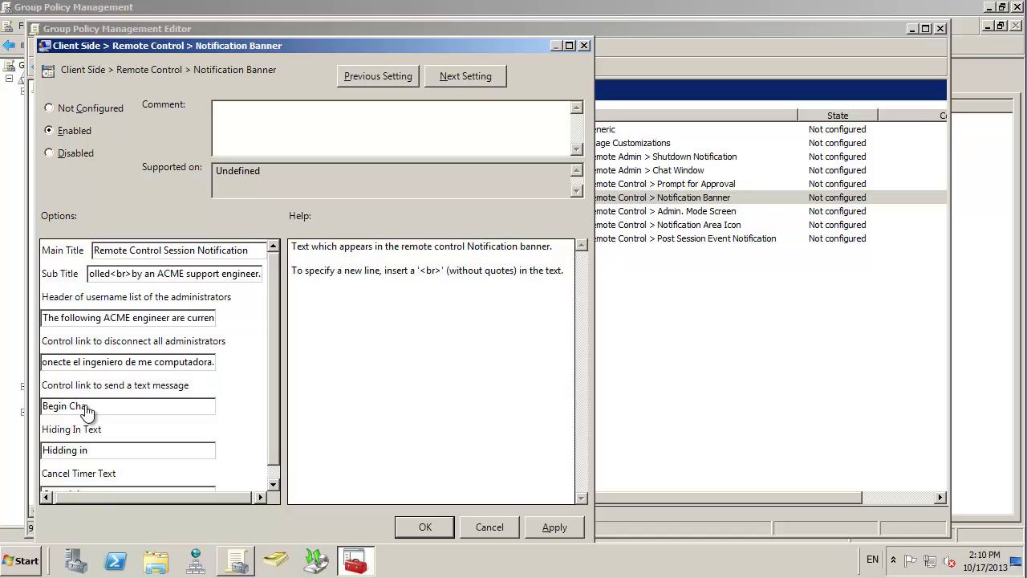
type("t with ACME support")
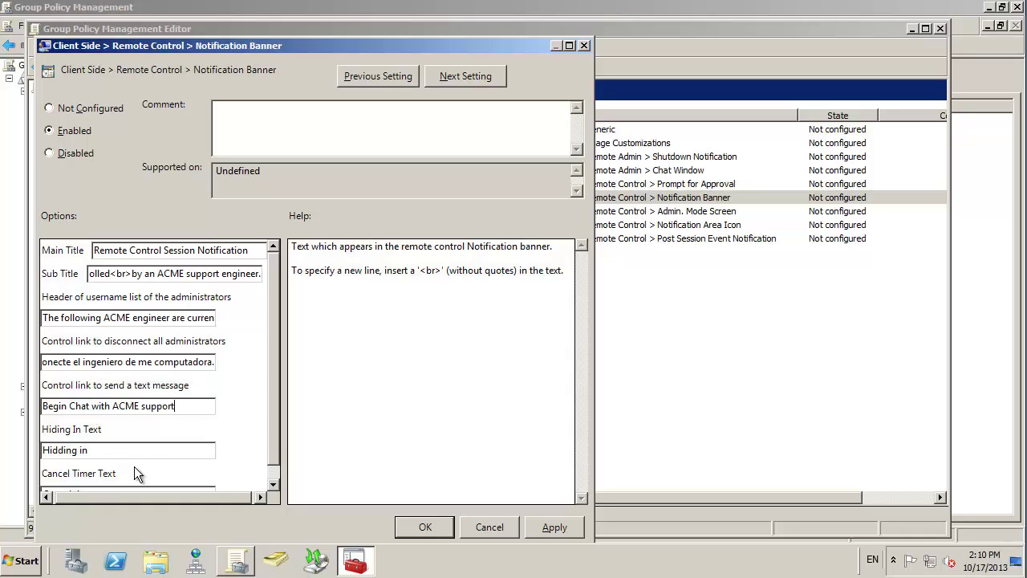
scroll(137, 452, "down", 1)
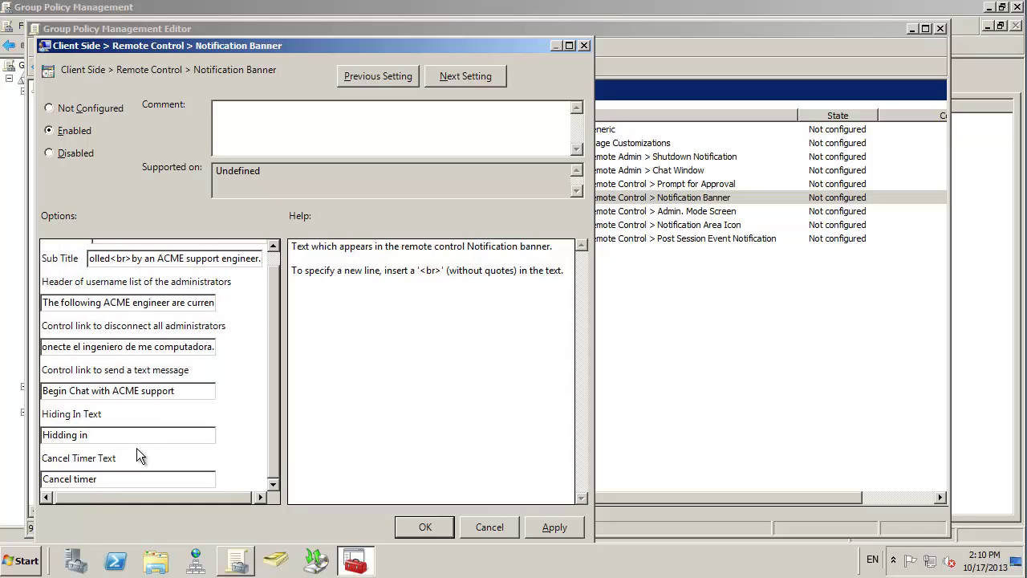
left_click(418, 527)
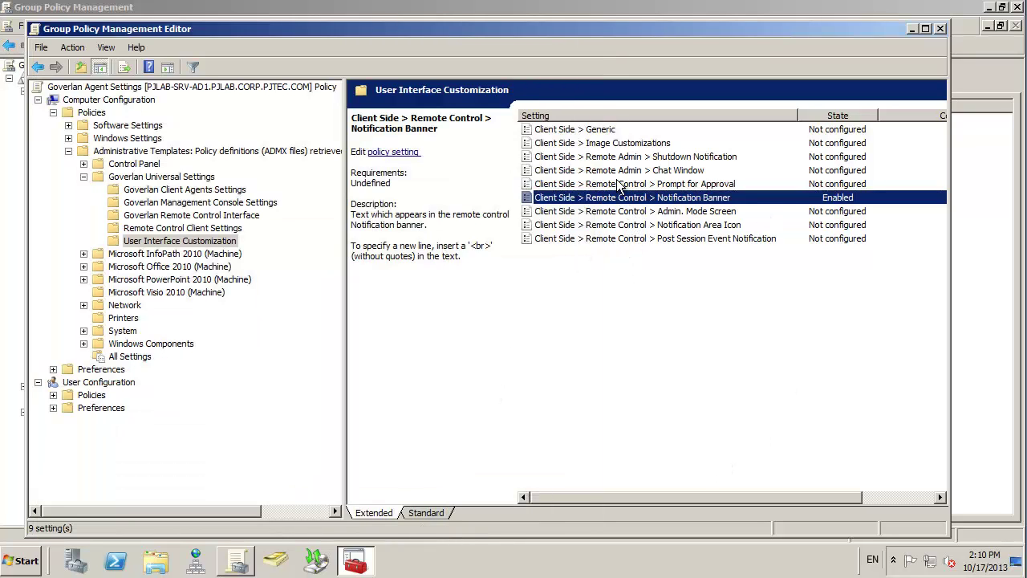
Enable the Client Side > Image Customizations setting with \\pjlab-srv-ad1\gcdr\acme.png as the 128 x 128 logo branding file path
double_click(611, 143)
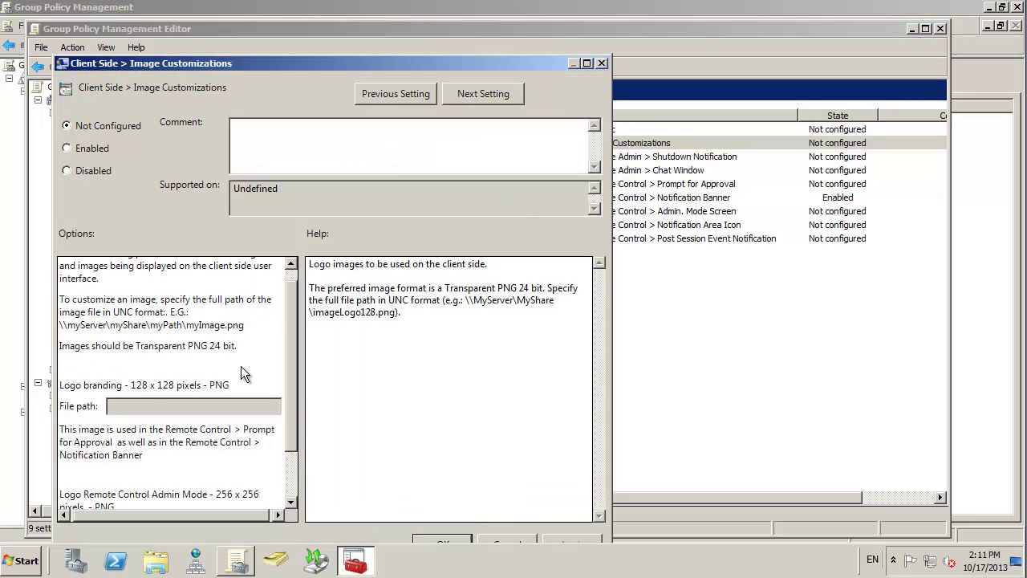
left_click_drag(291, 347, 185, 211)
left_click(93, 149)
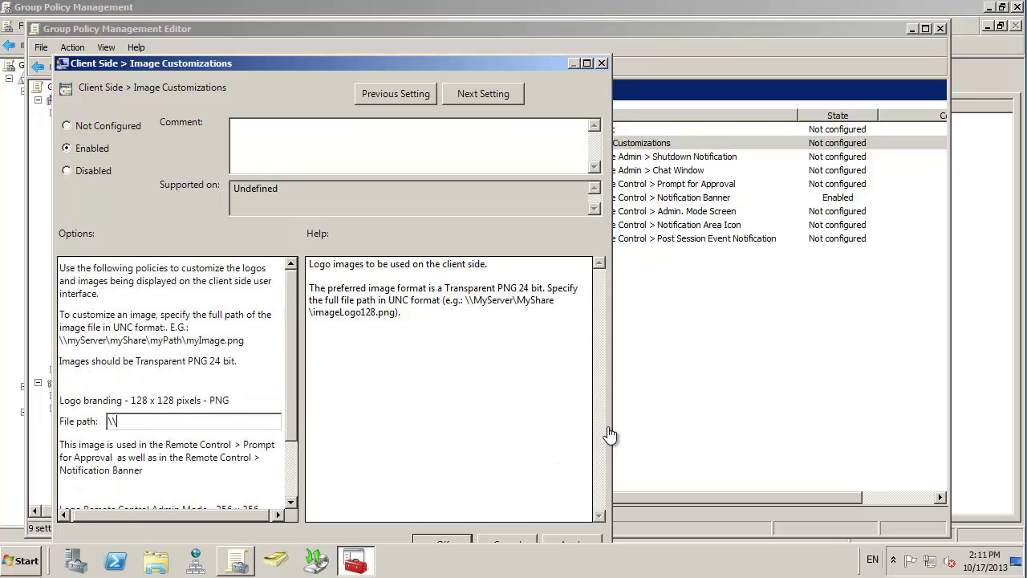
type("pjlab-srv-ad1\\gcdr\\acme.png")
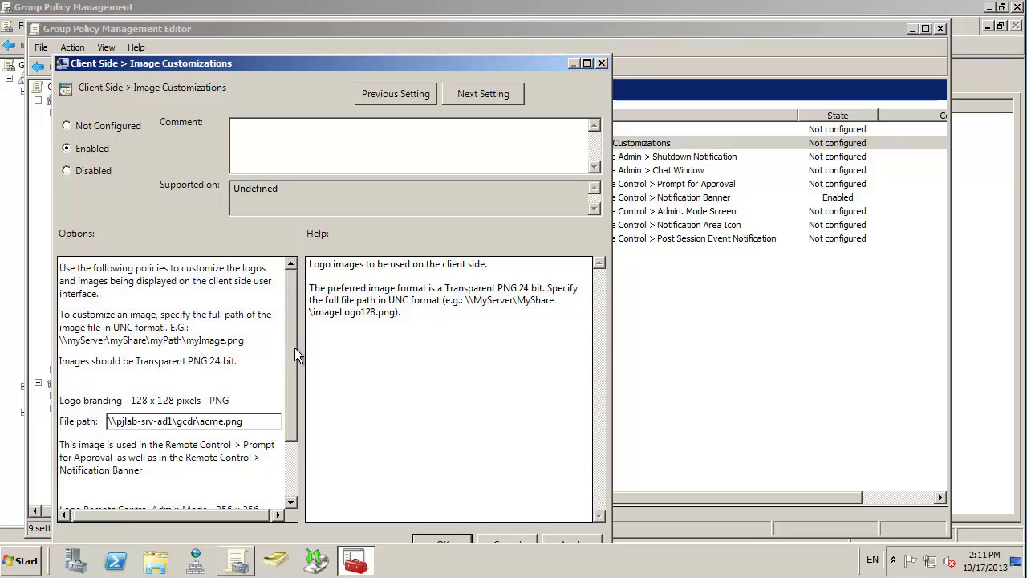
Set the file path of the 256 x 256 Remote Control Admin Mode logo to \\pjlab-srv-ad1\gcdr\acmelarge.png
scroll(291, 457, "down", 2)
left_click(157, 469)
type("\\\\pjlab")
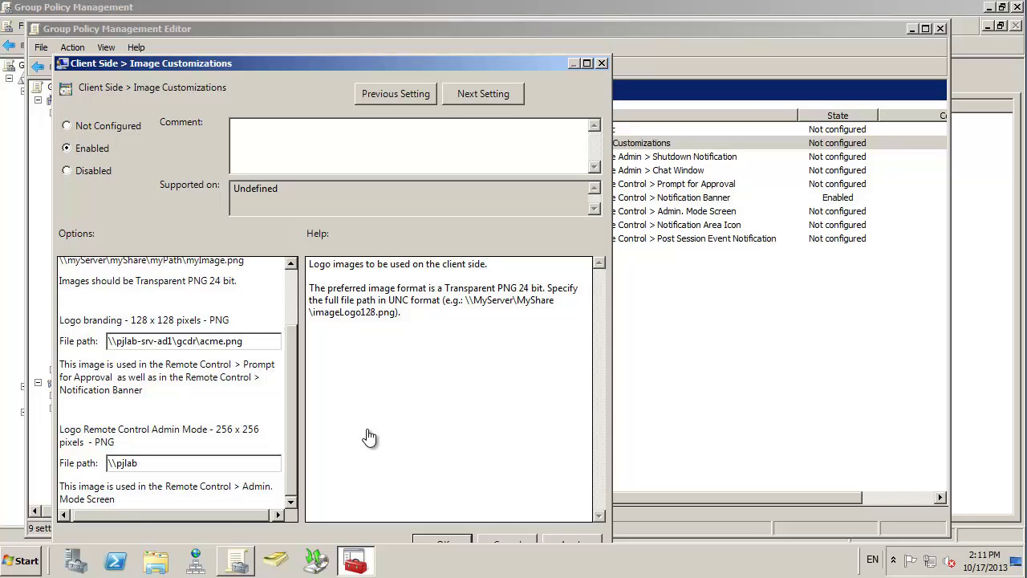
type("-srv-ad1\\gcdr\\acmelarge.png")
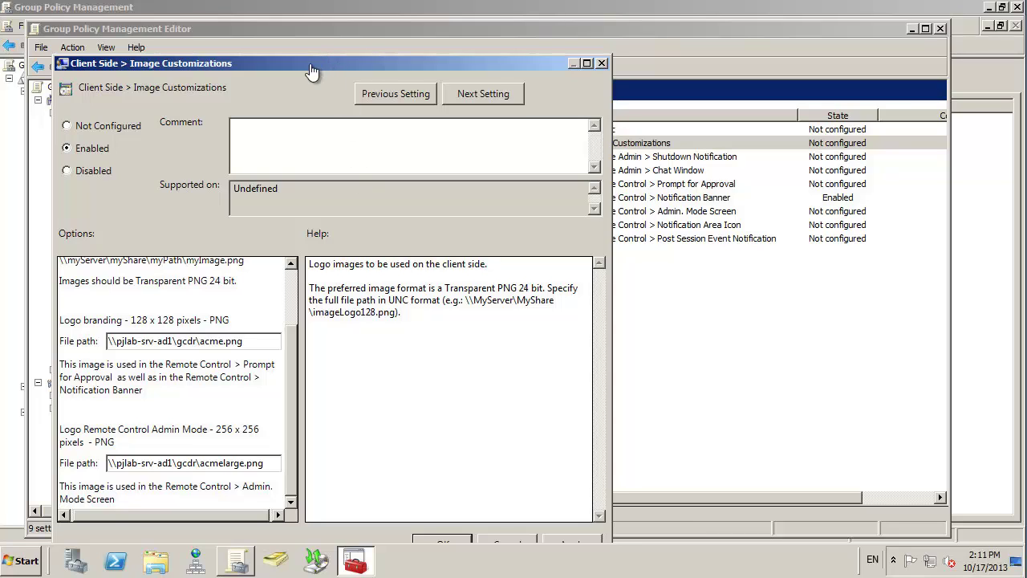
Save the image customizations and close both the policy editor and the Group Policy Management console
left_click_drag(312, 72, 317, 51)
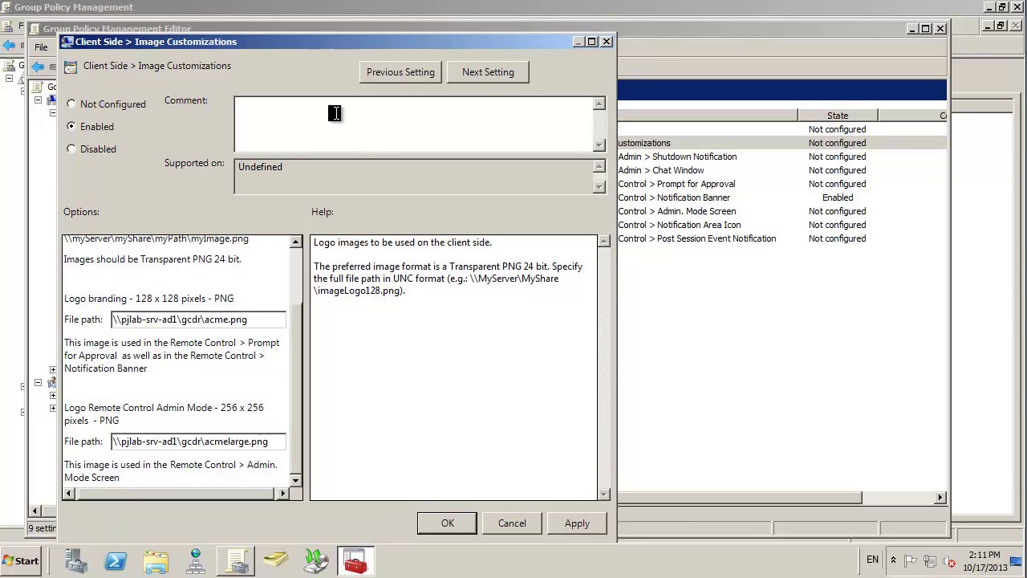
left_click(446, 522)
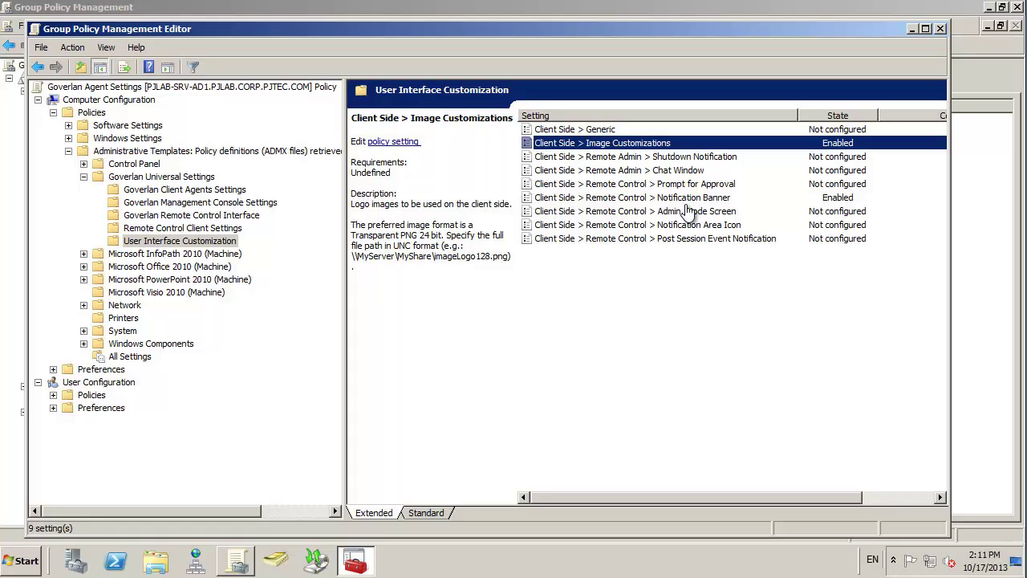
left_click(940, 28)
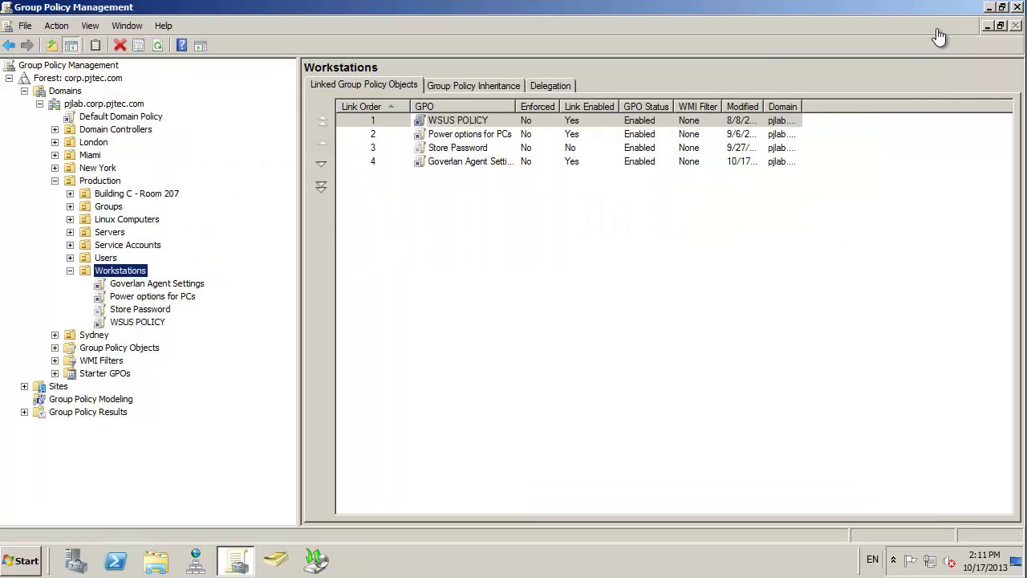
left_click(1017, 6)
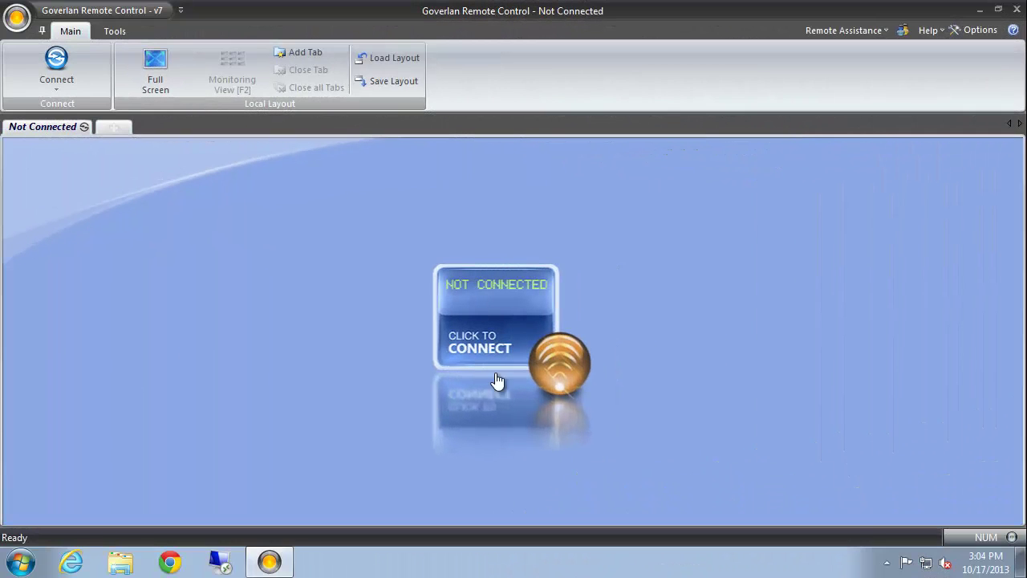
In Goverlan Remote Control, connect to pjlab-7x86-1 and cancel the hiding timer on its session notification banner
left_click(508, 321)
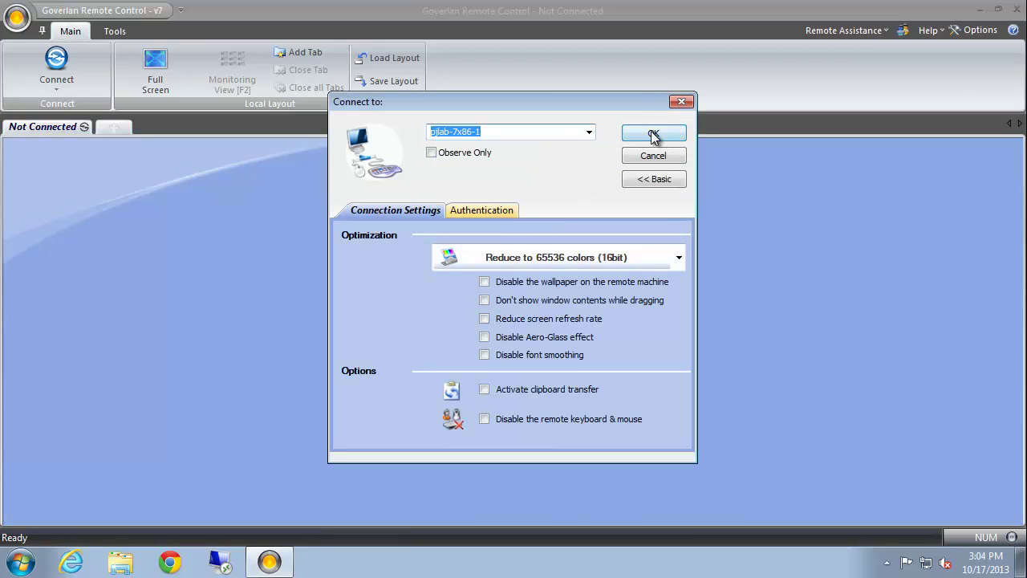
left_click(652, 134)
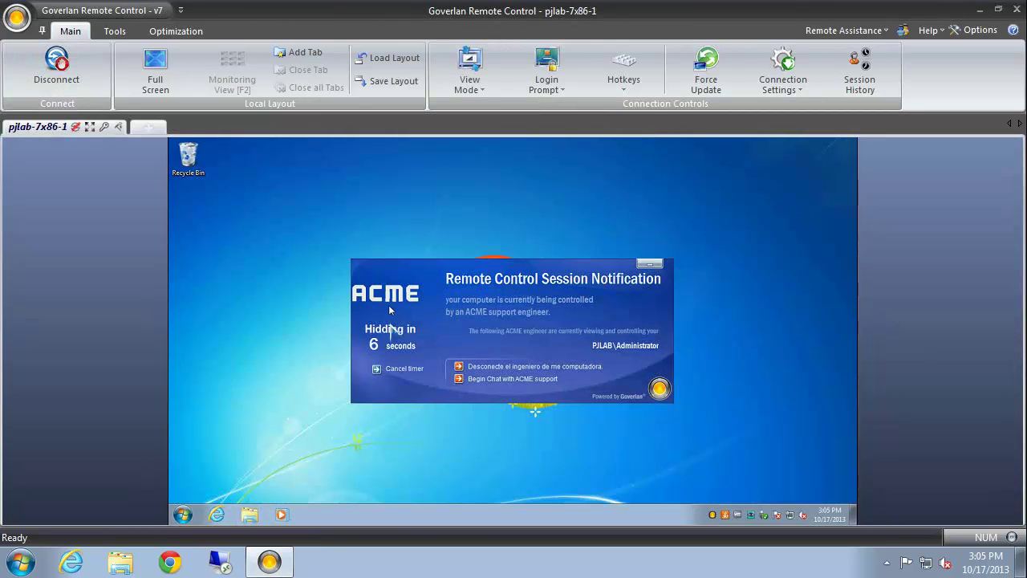
left_click(399, 370)
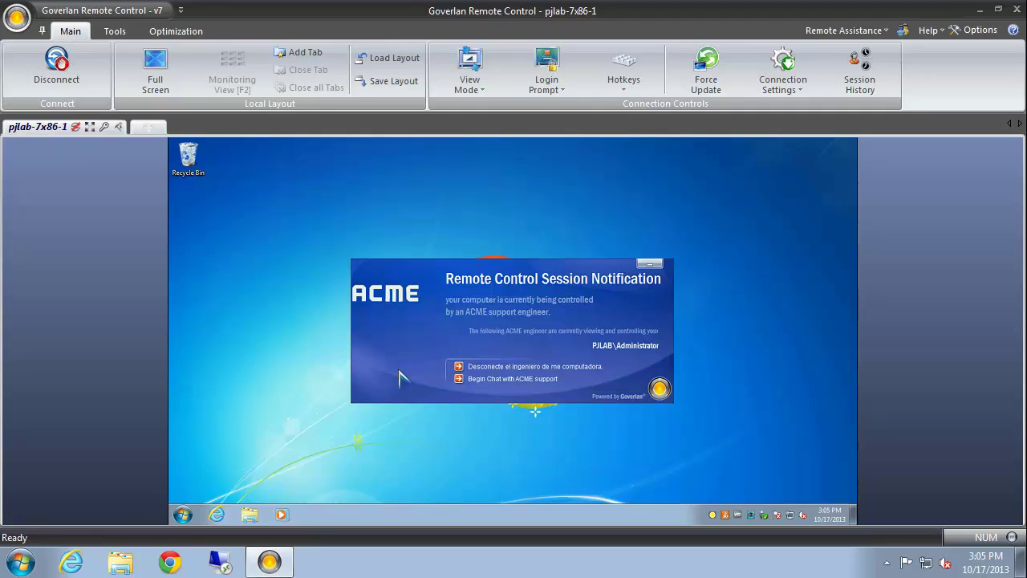